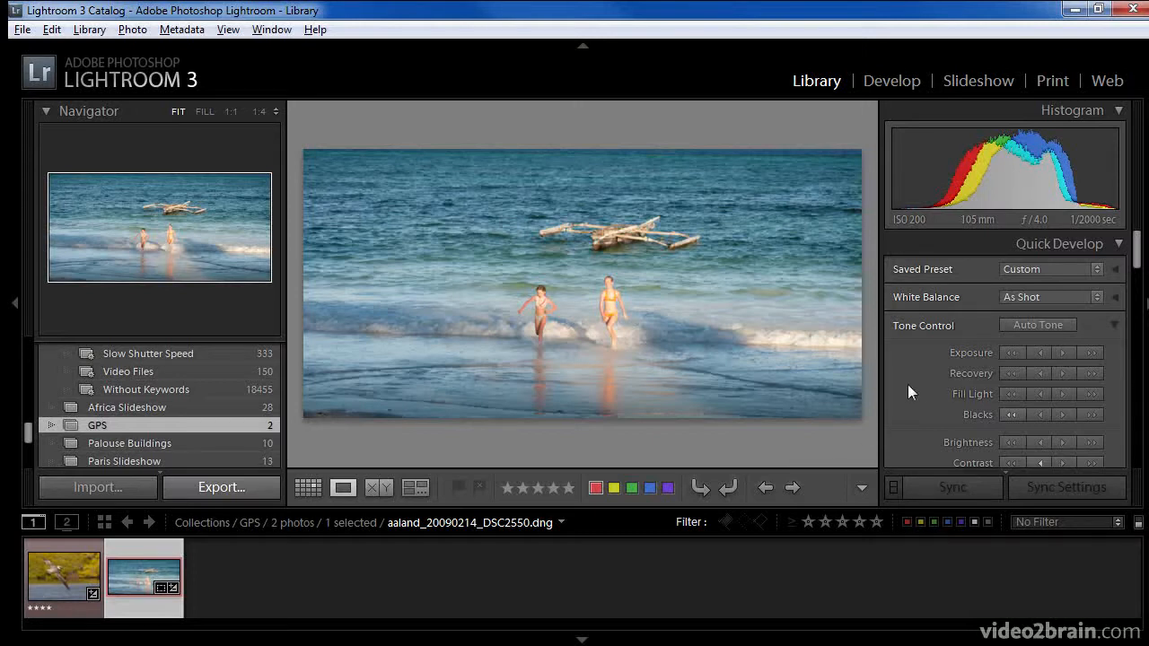
# Open the beach photo's GPS location in Google Maps and take a closer look at the marker on the satellite image.
pyautogui.moveTo(1140, 250); pyautogui.dragTo(1136, 448)
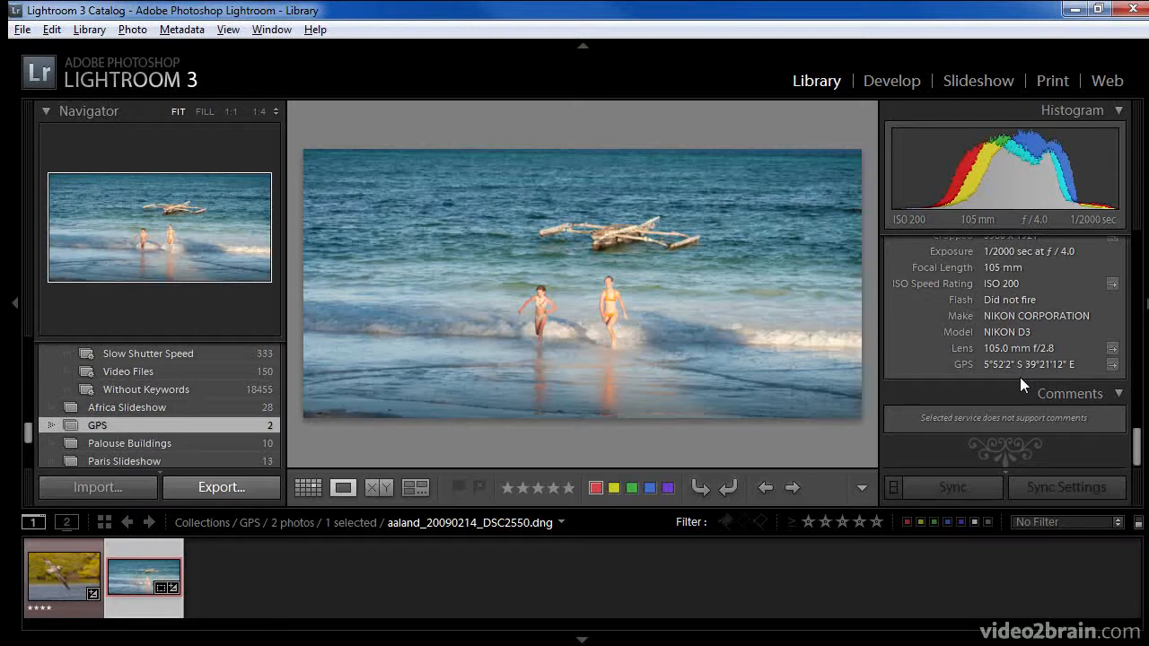
pyautogui.click(1037, 363)
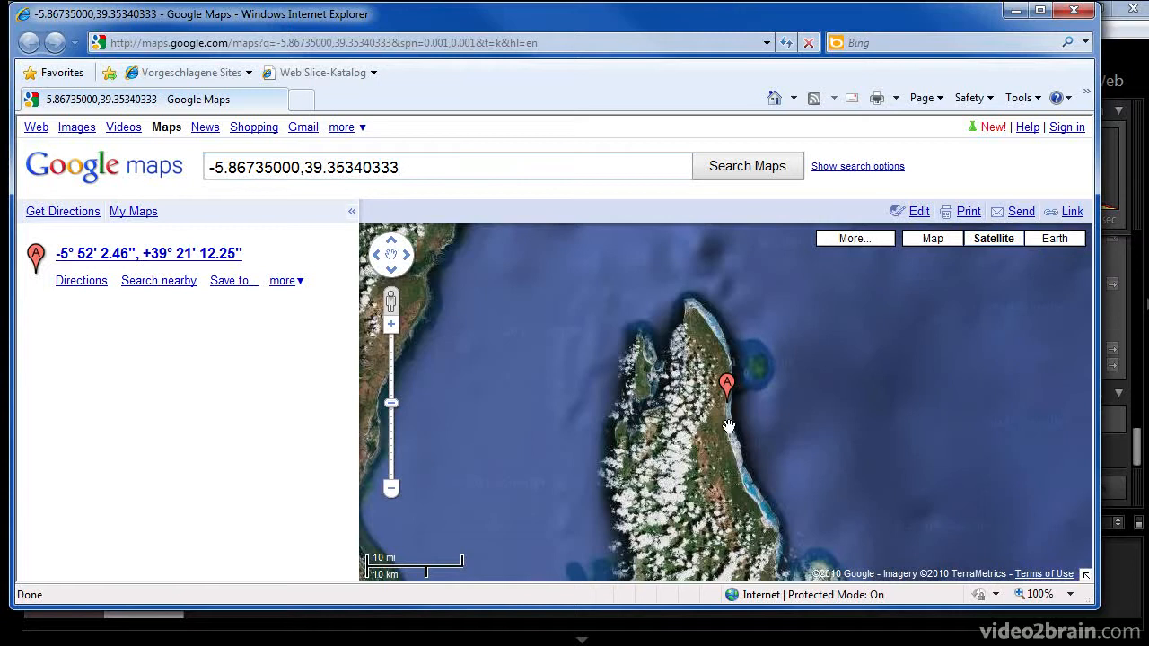
pyautogui.click(391, 325)
pyautogui.click(391, 325)
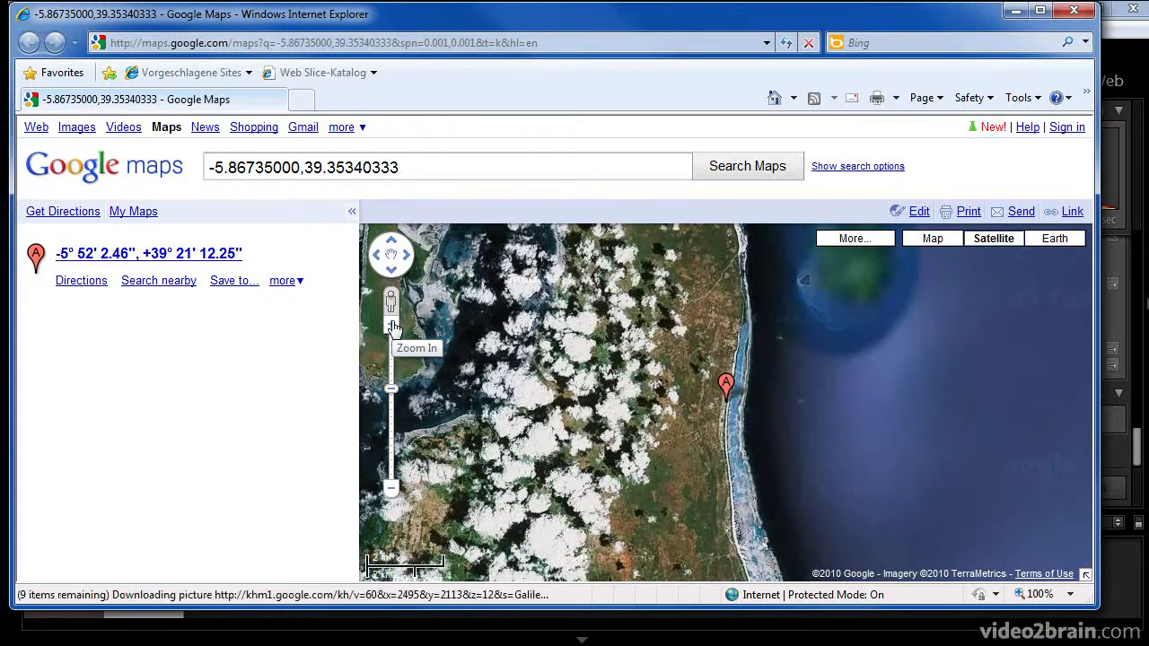
pyautogui.click(391, 325)
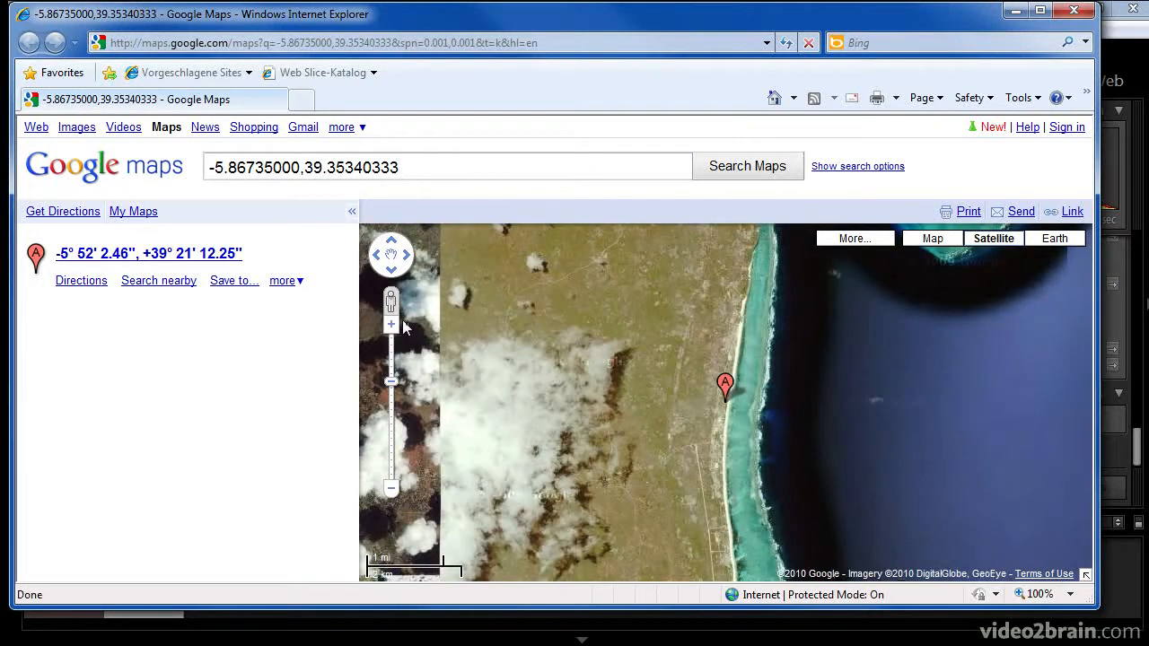
# Show the photo's location on the road map and widen the view from the Zanzibar coast to the whole world.
pyautogui.click(933, 249)
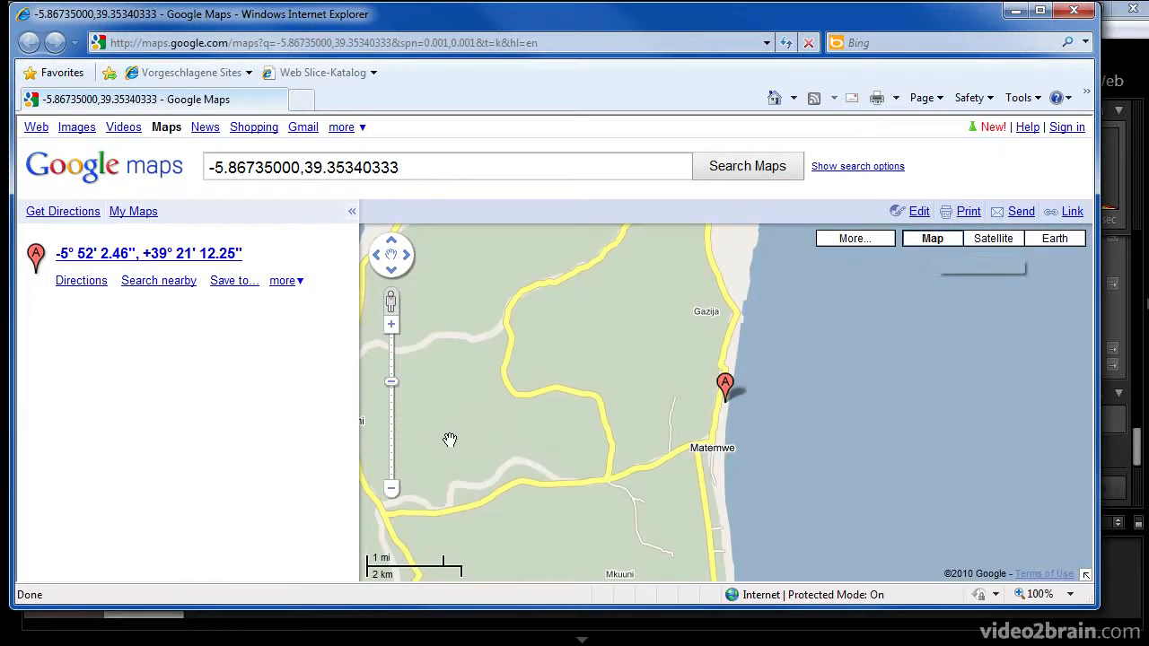
pyautogui.click(392, 489)
pyautogui.click(392, 490)
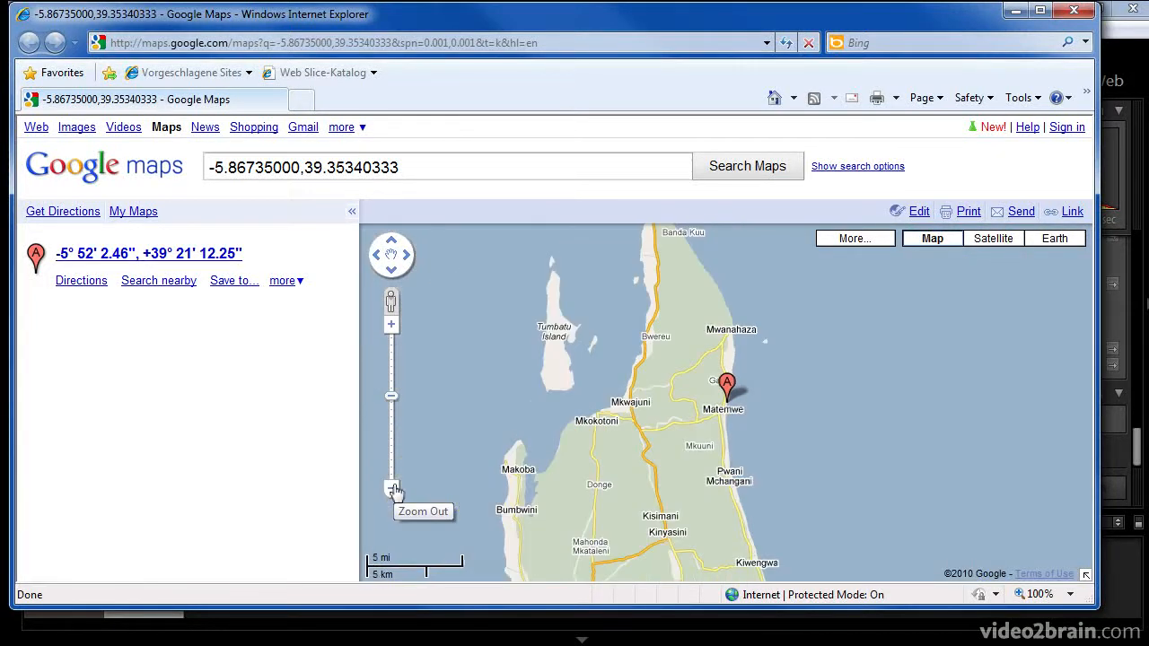
pyautogui.click(392, 489)
pyautogui.click(392, 489)
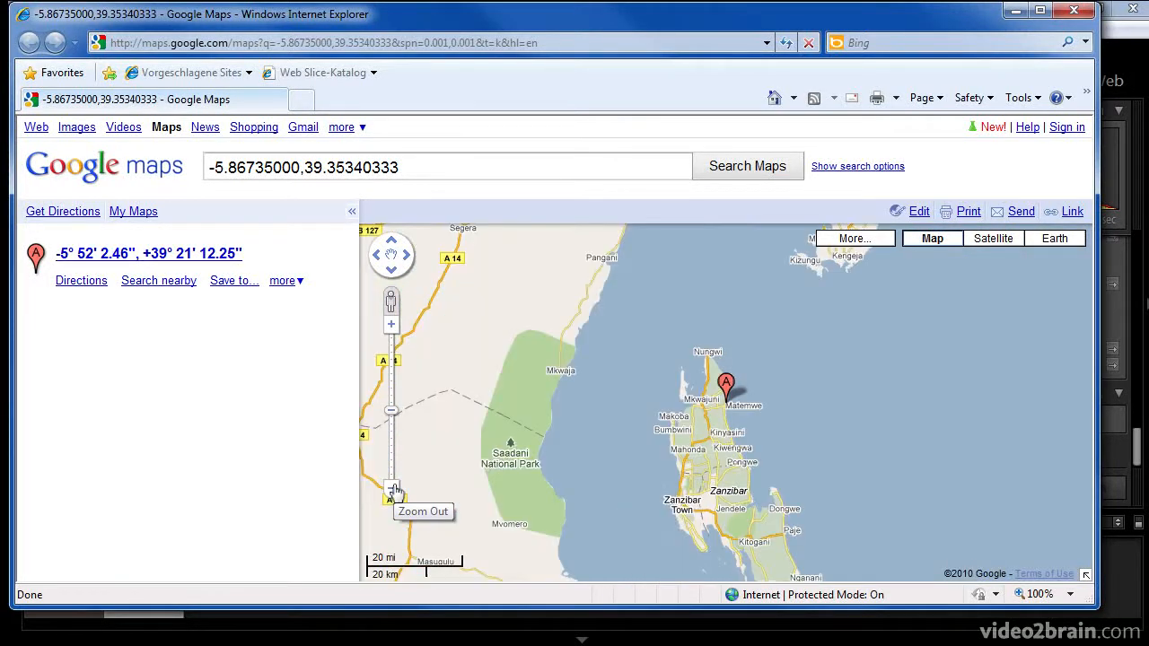
pyautogui.click(392, 489)
pyautogui.click(392, 489)
pyautogui.click(392, 490)
pyautogui.click(392, 491)
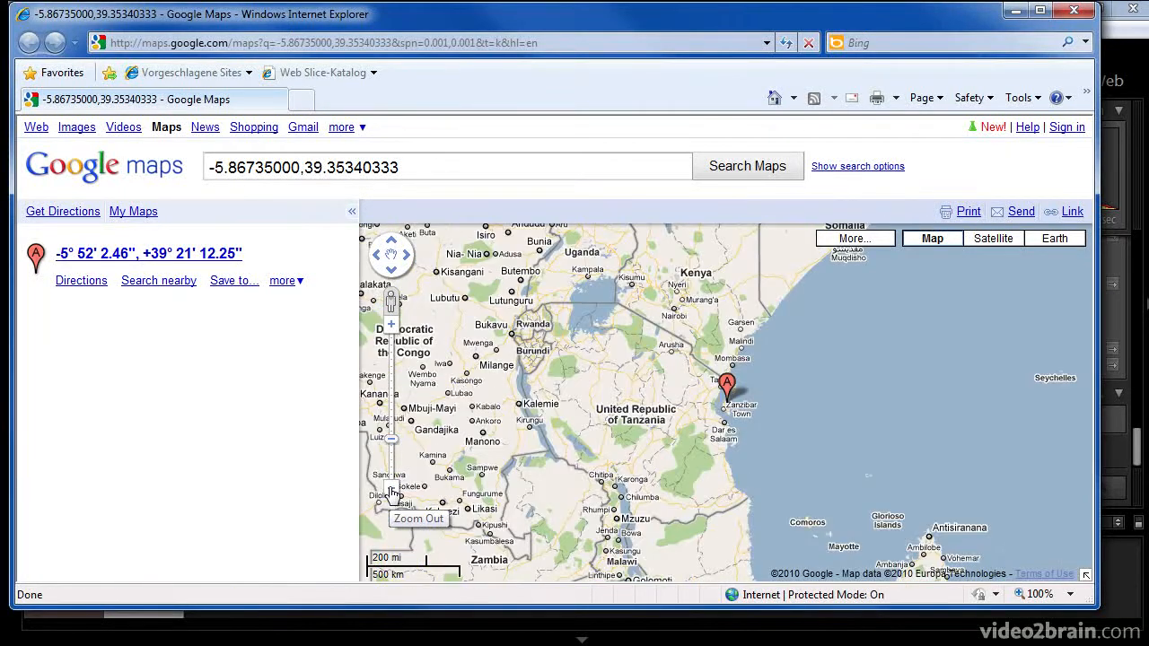
pyautogui.click(392, 491)
pyautogui.click(393, 491)
pyautogui.click(392, 490)
pyautogui.click(393, 491)
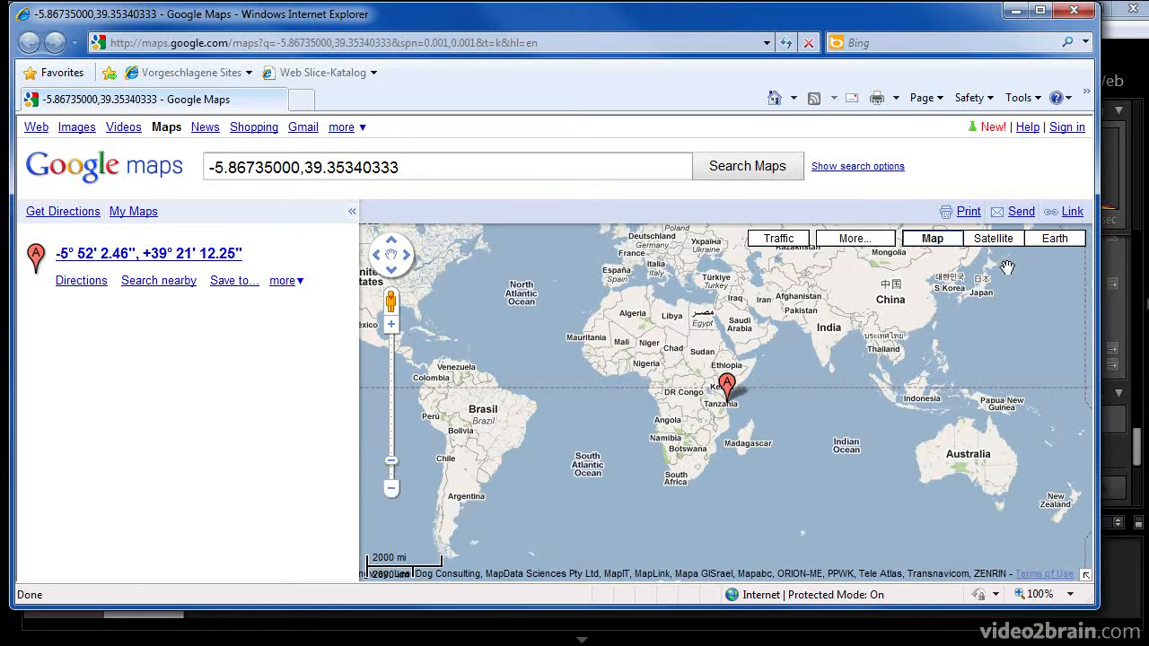
# Show the photo's location in 3D Earth imagery and examine the coast around Matemwe up close.
pyautogui.click(1060, 245)
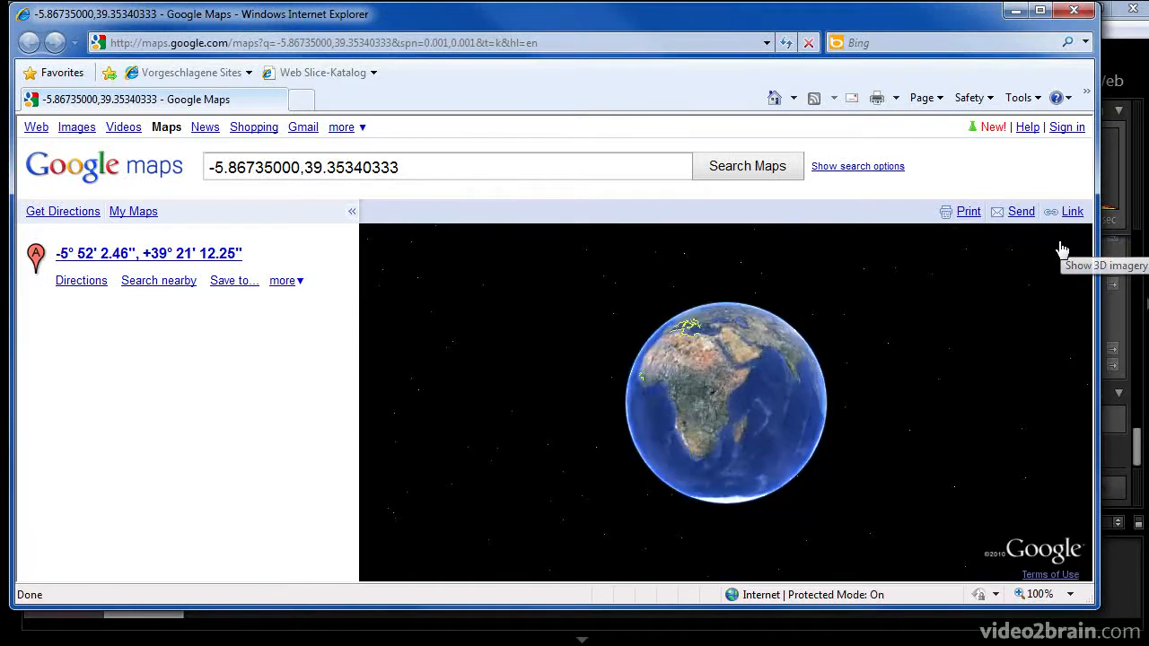
pyautogui.click(399, 373)
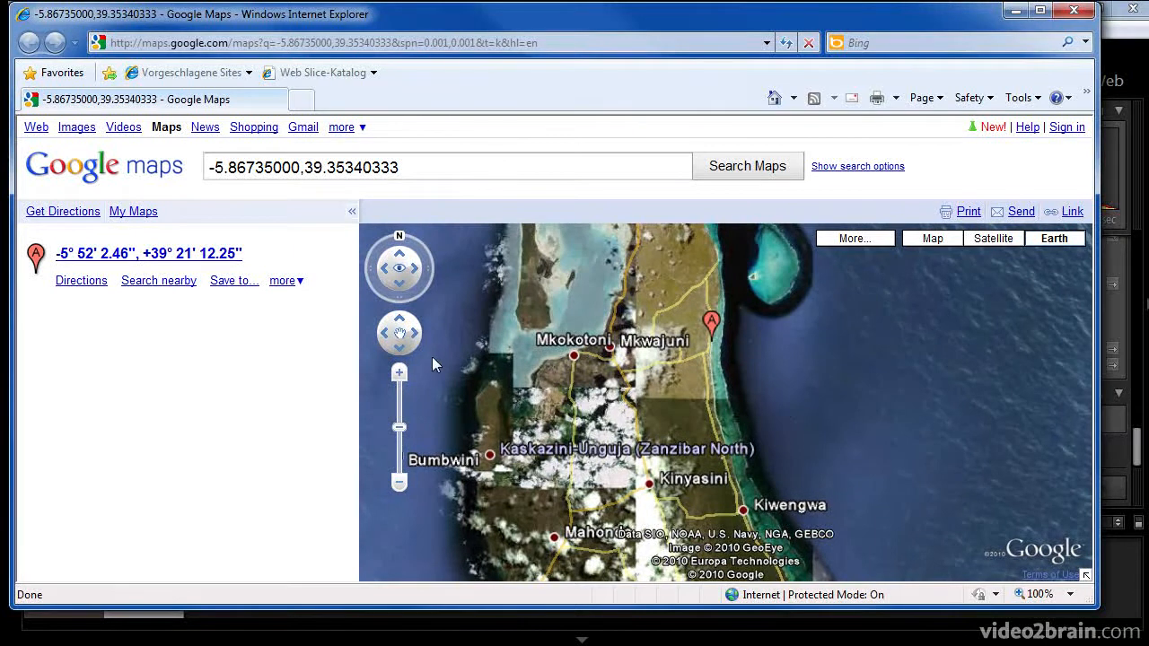
pyautogui.click(398, 373)
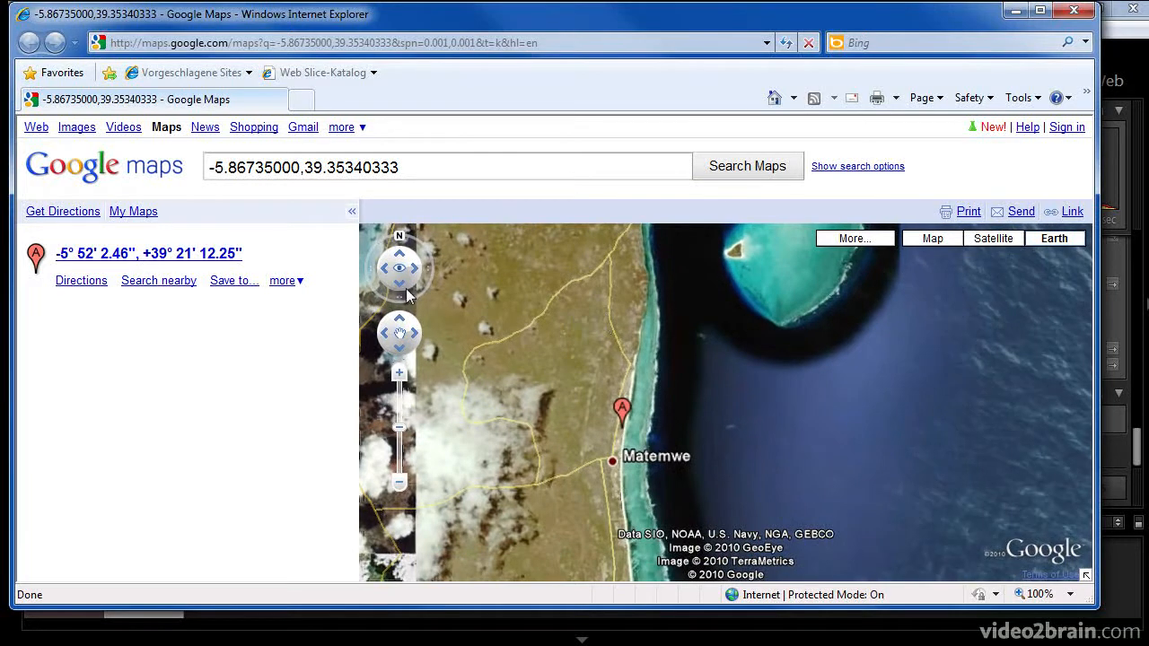
# Tilt and rotate the Earth imagery to examine the marker and the surrounding Zanzibar coastline in perspective.
pyautogui.click(400, 255)
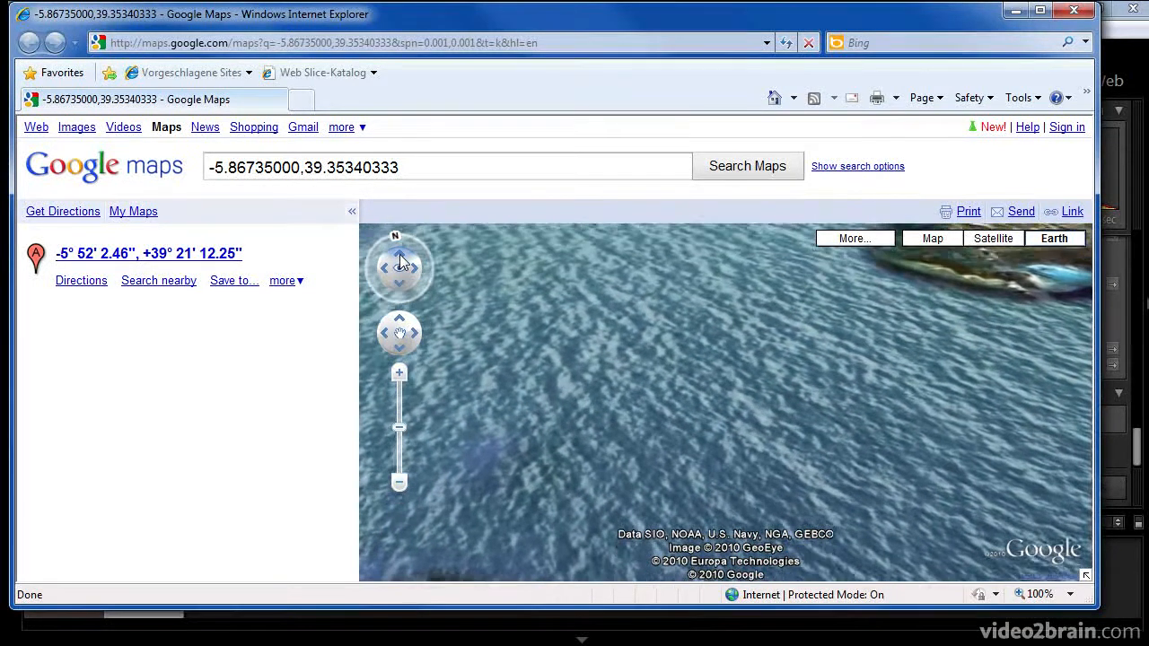
pyautogui.moveTo(451, 350)
pyautogui.mouseDown()
pyautogui.moveTo(529, 320)
pyautogui.moveTo(524, 270)
pyautogui.mouseUp()
pyautogui.moveTo(639, 286); pyautogui.dragTo(518, 468)
pyautogui.moveTo(560, 383)
pyautogui.mouseDown()
pyautogui.moveTo(729, 387)
pyautogui.moveTo(712, 401)
pyautogui.mouseUp()
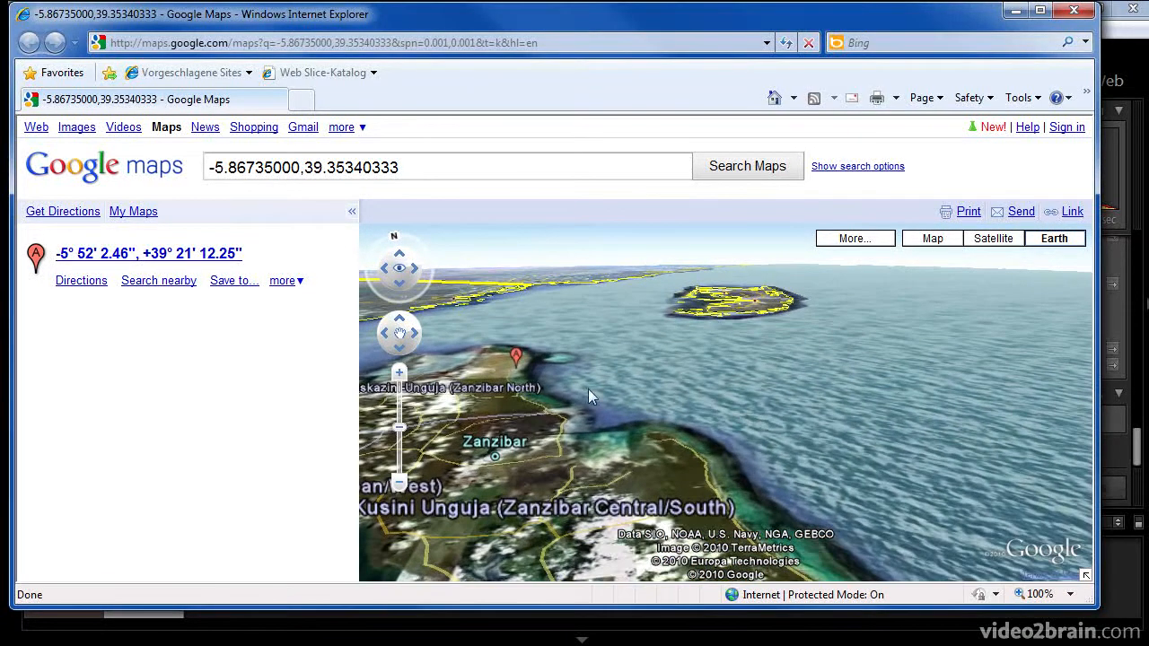
pyautogui.click(381, 335)
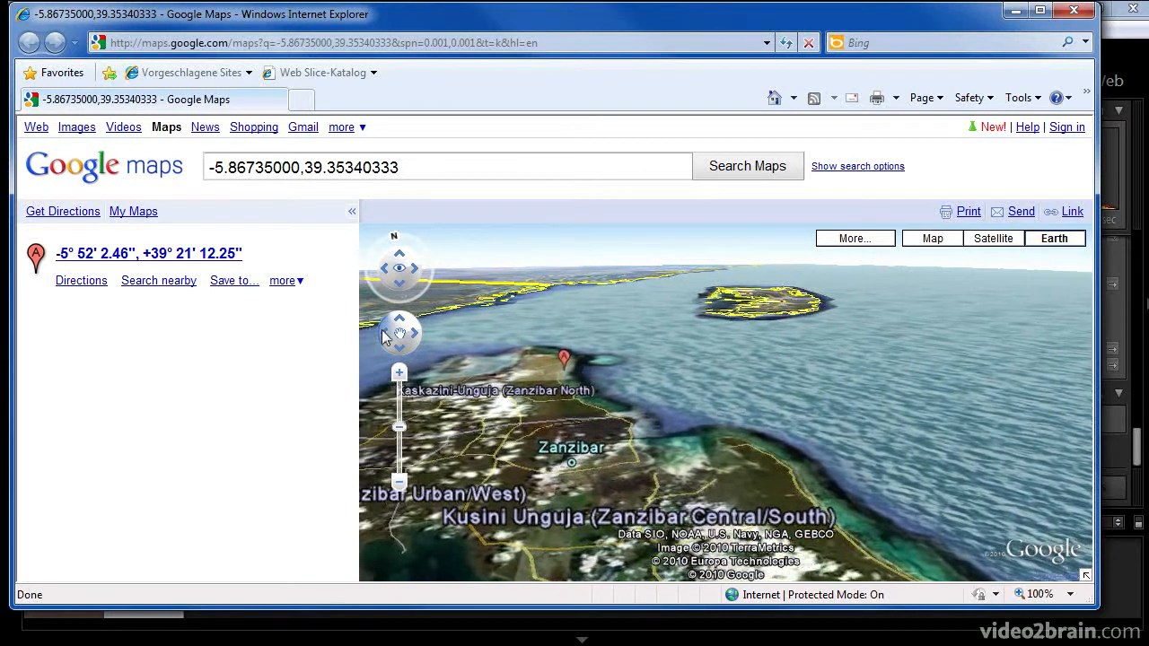
pyautogui.moveTo(643, 378); pyautogui.dragTo(593, 432)
pyautogui.click(386, 271)
pyautogui.moveTo(967, 411)
pyautogui.mouseDown()
pyautogui.moveTo(866, 421)
pyautogui.moveTo(744, 468)
pyautogui.moveTo(692, 520)
pyautogui.mouseUp()
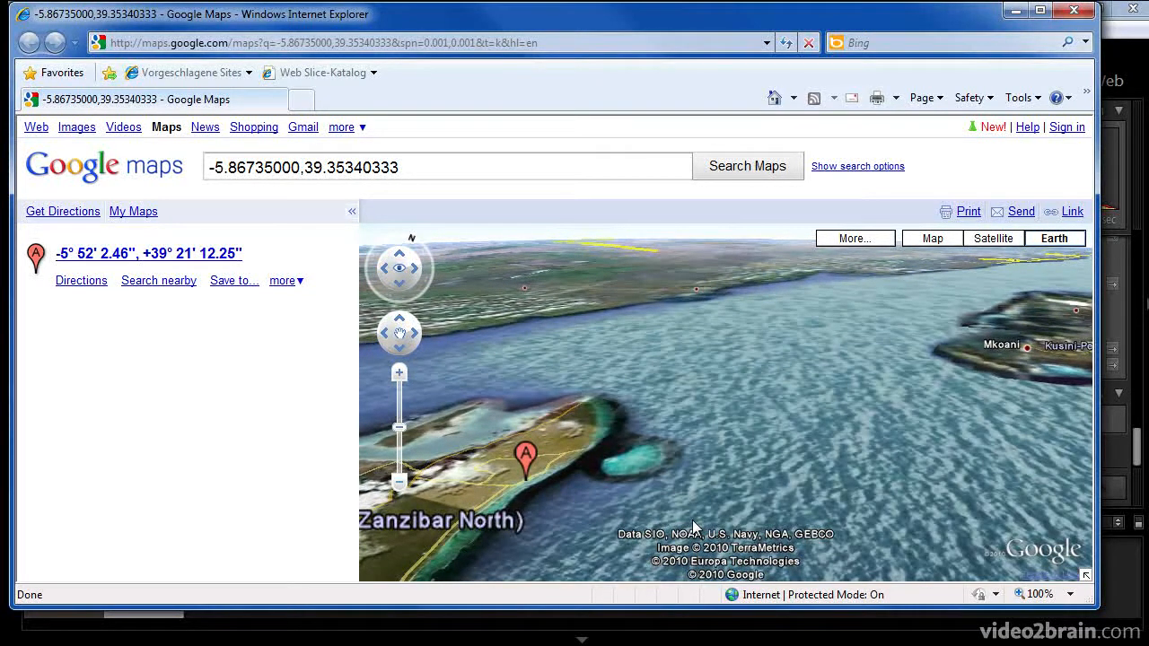
# Return to Lightroom, select the flying pelican photo _MG_3359.CR2 and check its metadata for GPS information.
pyautogui.hotkey('alt', 'Tab')
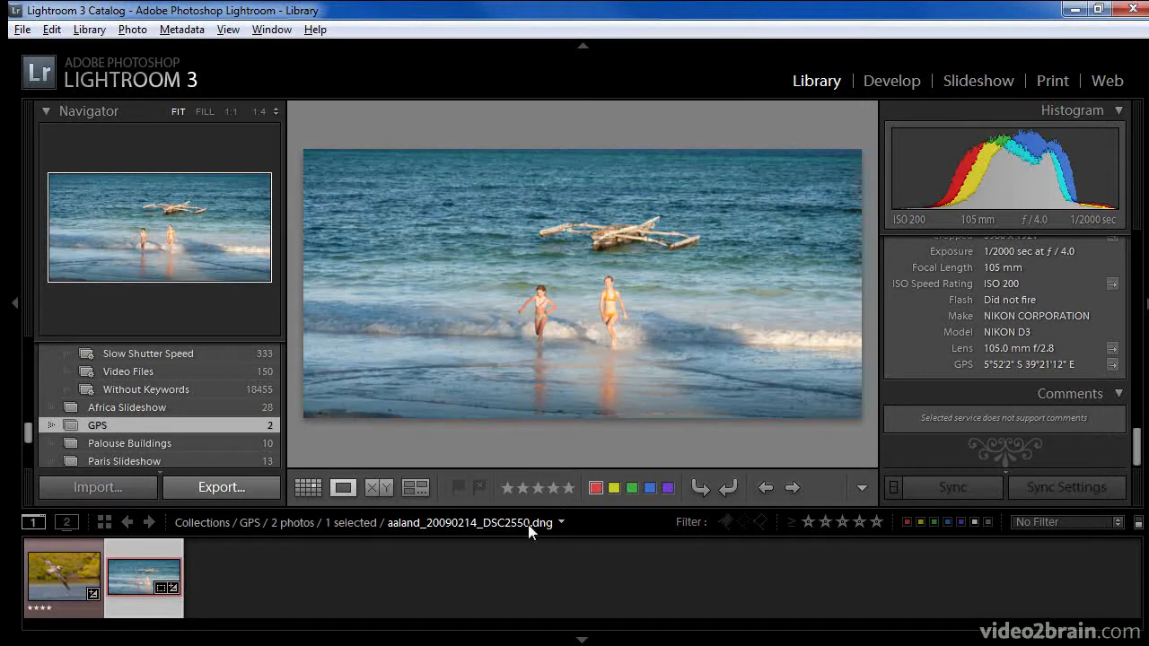
pyautogui.click(84, 567)
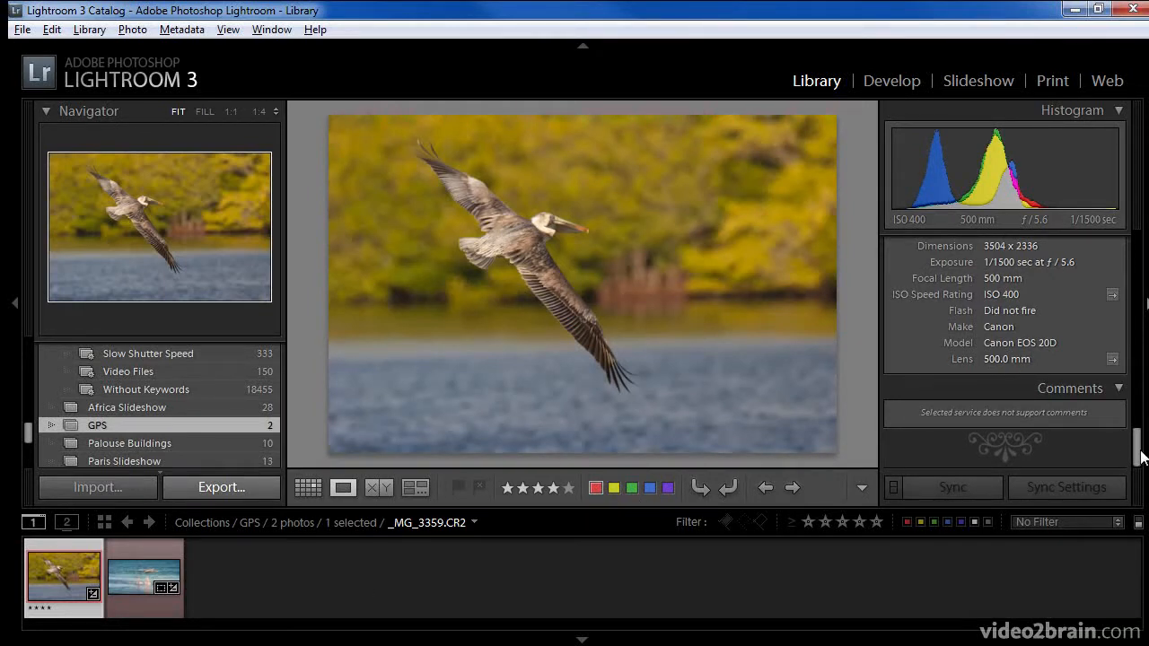
pyautogui.moveTo(1138, 453); pyautogui.dragTo(1147, 391)
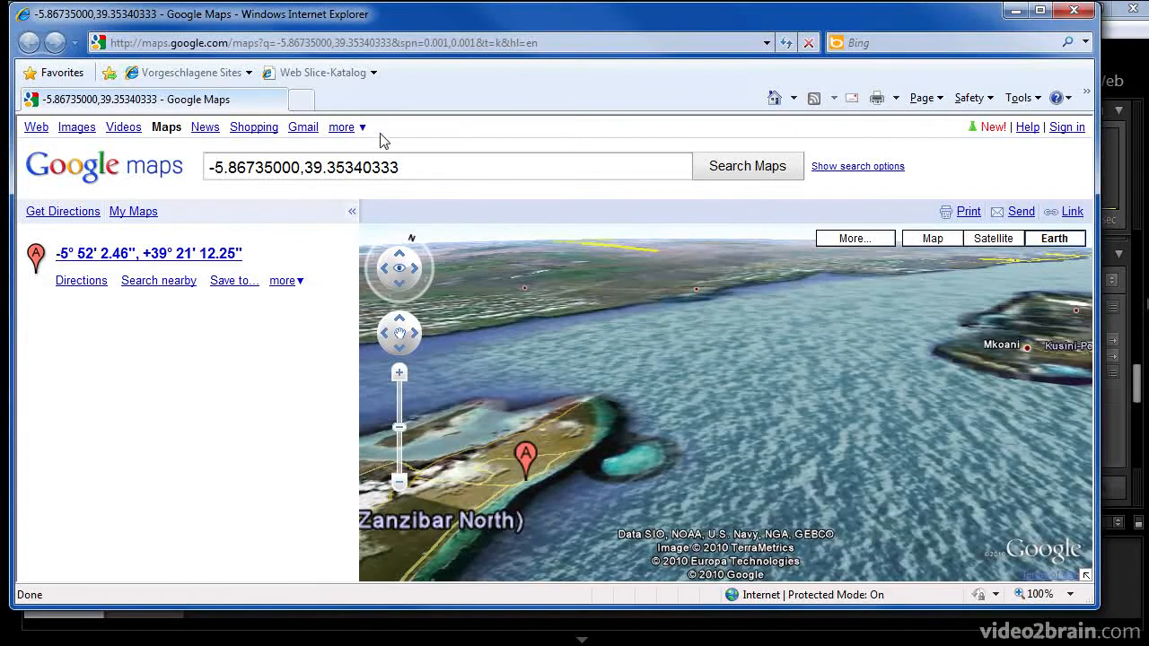
# Search Google Maps in the browser for "ding darling" and choose the Ding Darling National Wildlife Refuge on Tarpon Bay Road, Sanibel, FL.
pyautogui.click(429, 166)
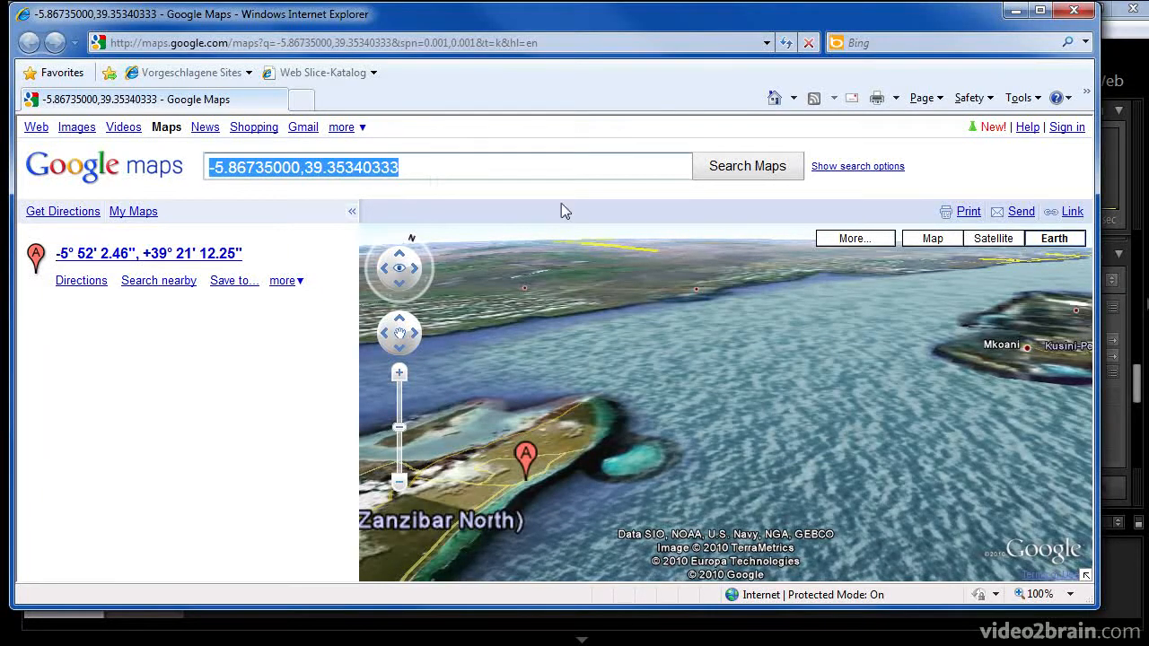
pyautogui.write('ding c')
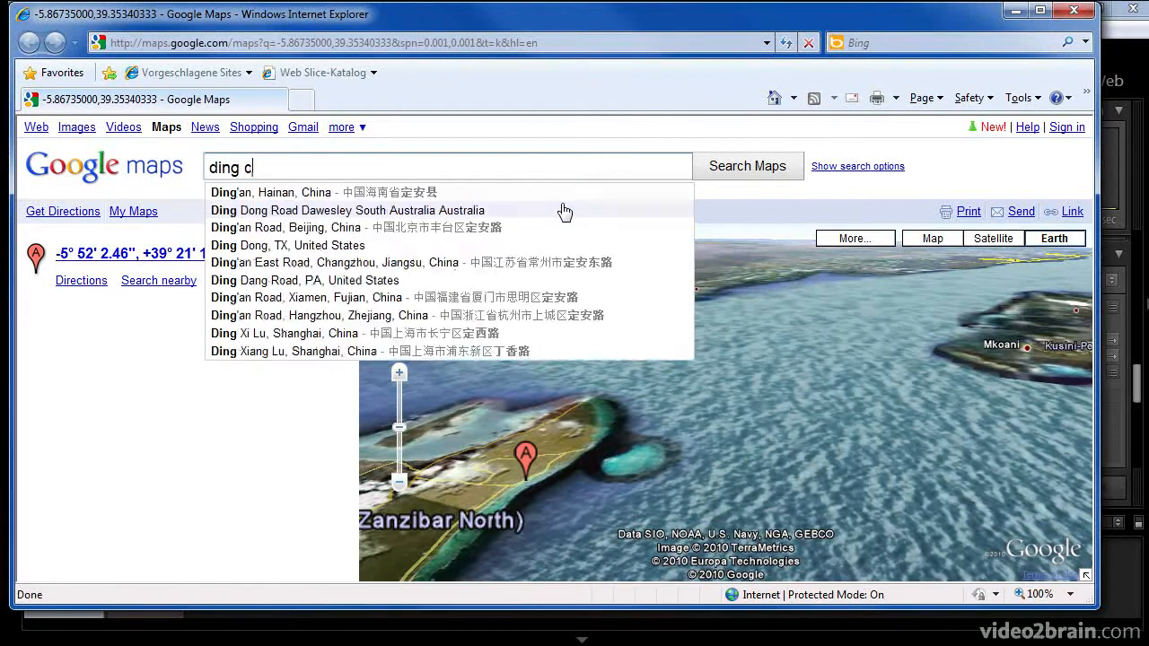
pyautogui.press('BackSpace')
pyautogui.write('darling')
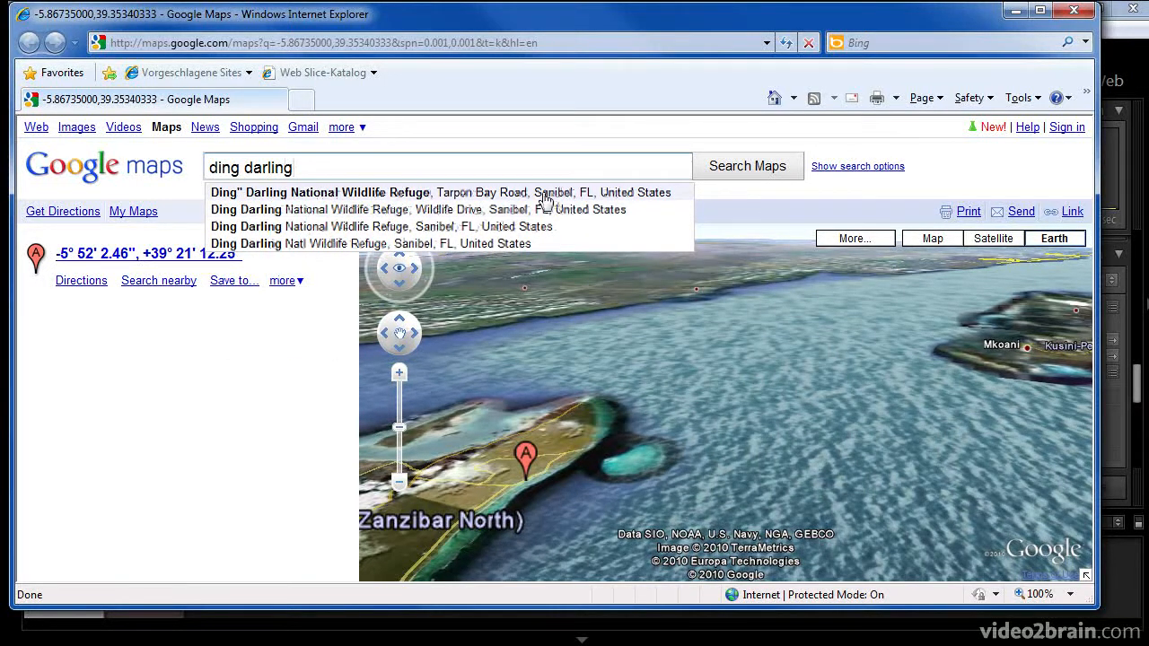
pyautogui.click(545, 200)
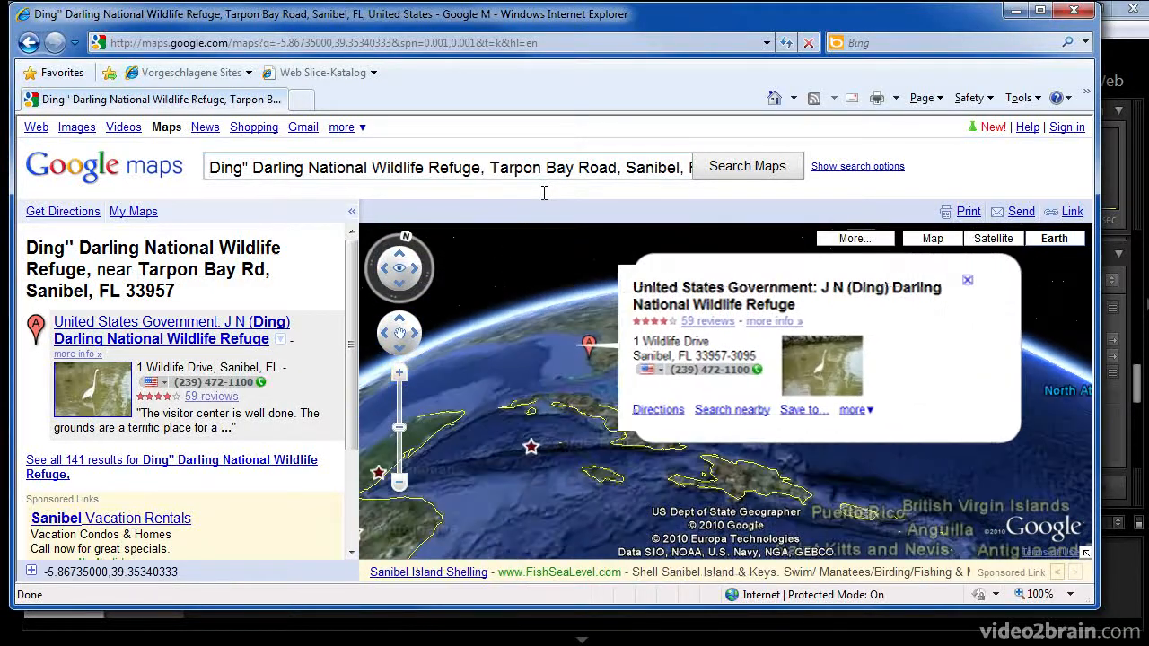
# Show the refuge on the road map and close its information bubble.
pyautogui.click(932, 239)
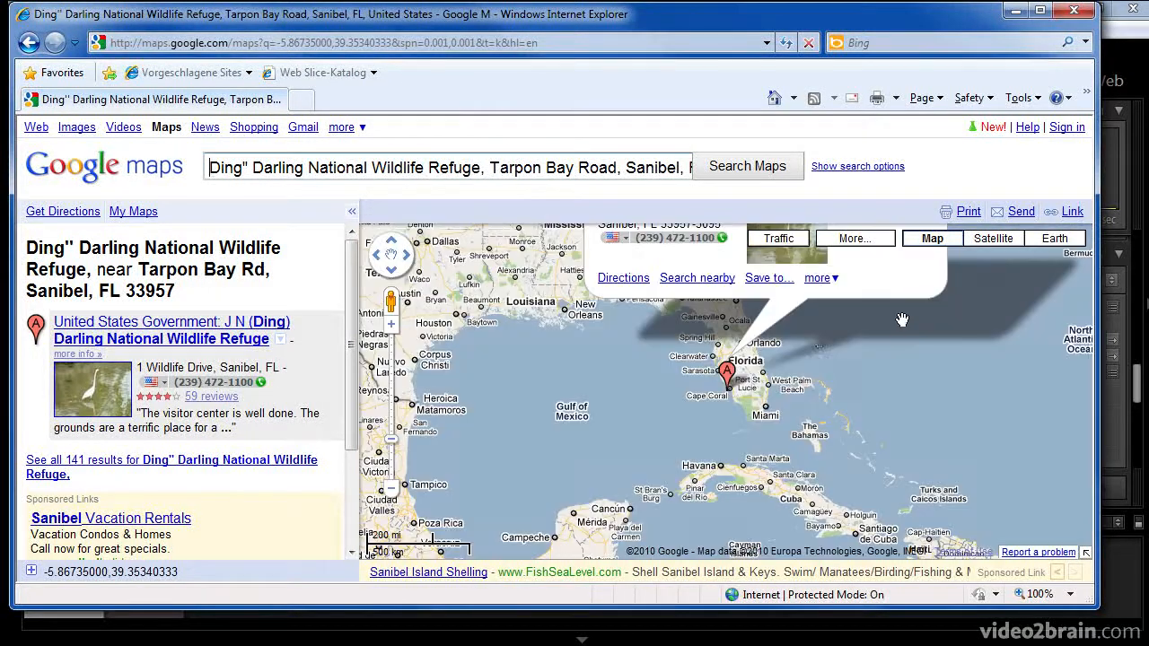
pyautogui.moveTo(820, 333); pyautogui.dragTo(792, 436)
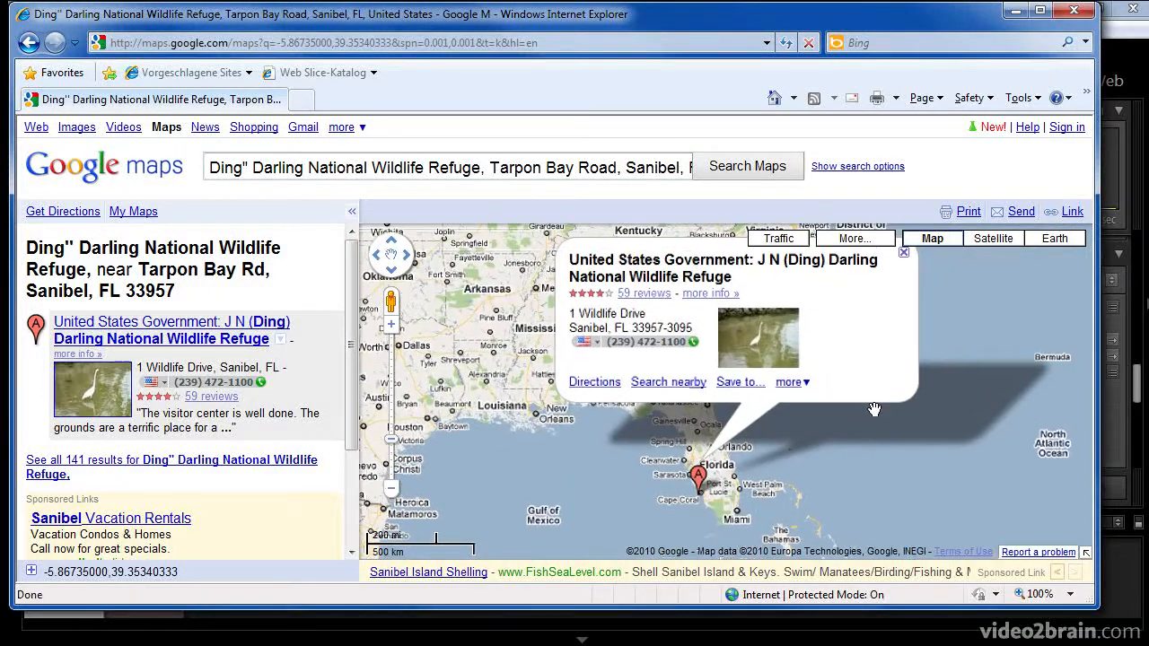
pyautogui.click(901, 253)
# Locate the bend of Wildlife Dr just north of the refuge marker and look up that point's coordinates with What's here?
pyautogui.click(391, 325)
pyautogui.click(391, 325)
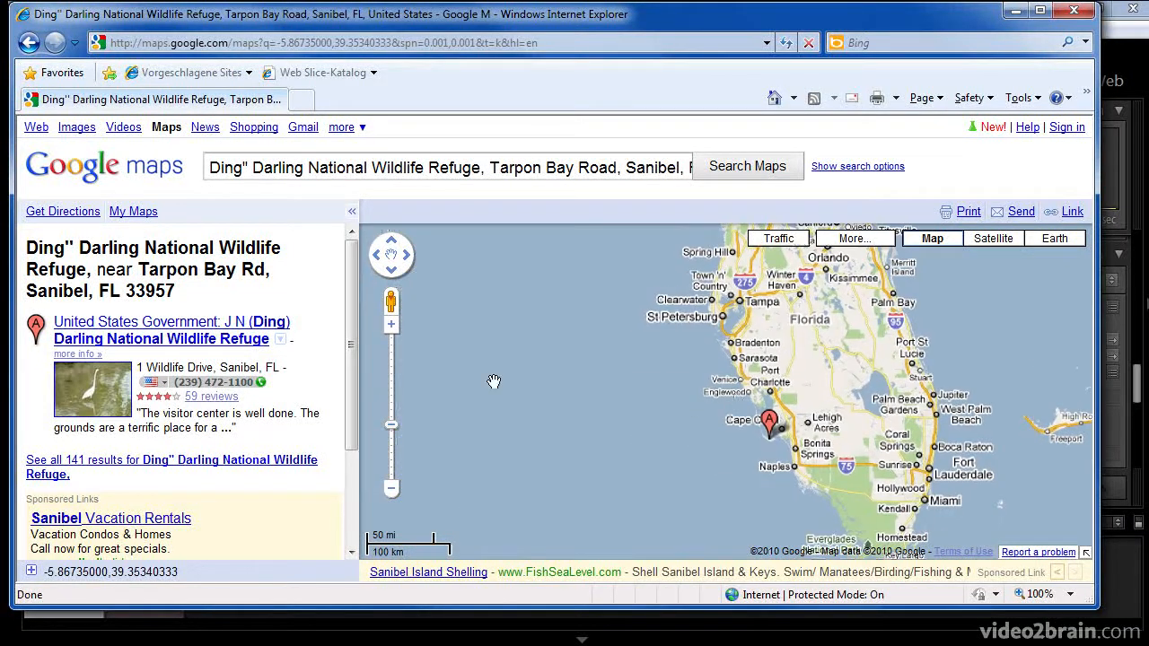
pyautogui.click(391, 325)
pyautogui.click(392, 325)
pyautogui.moveTo(802, 539); pyautogui.dragTo(599, 384)
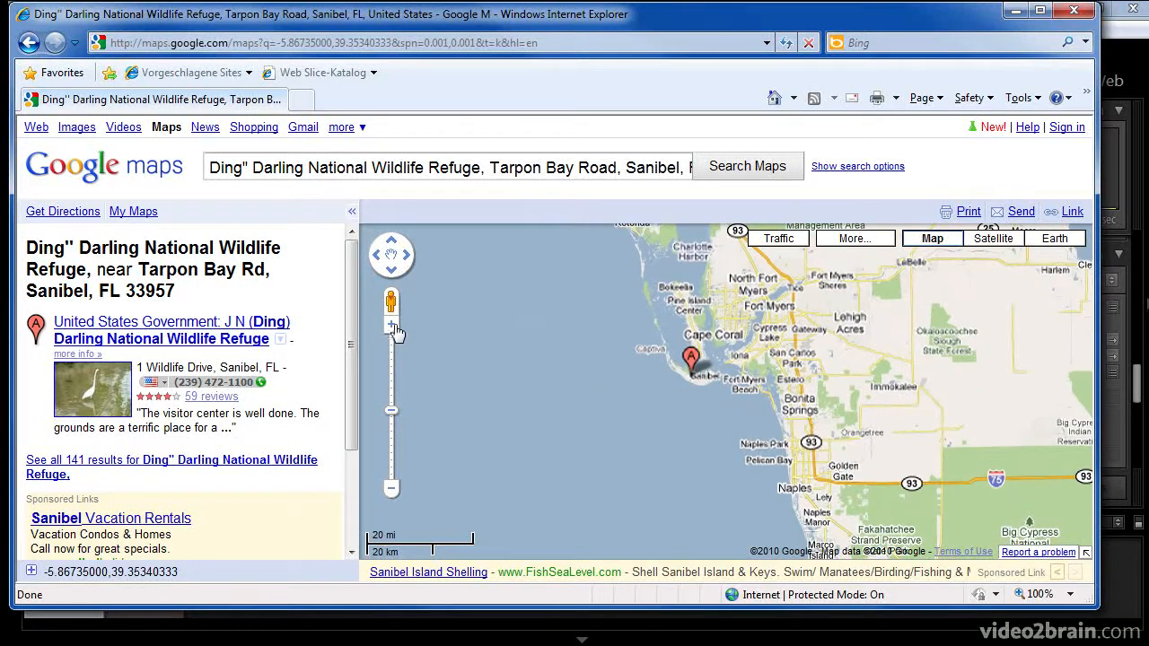
pyautogui.click(393, 327)
pyautogui.click(393, 326)
pyautogui.moveTo(395, 341); pyautogui.dragTo(507, 348)
pyautogui.click(391, 324)
pyautogui.click(392, 324)
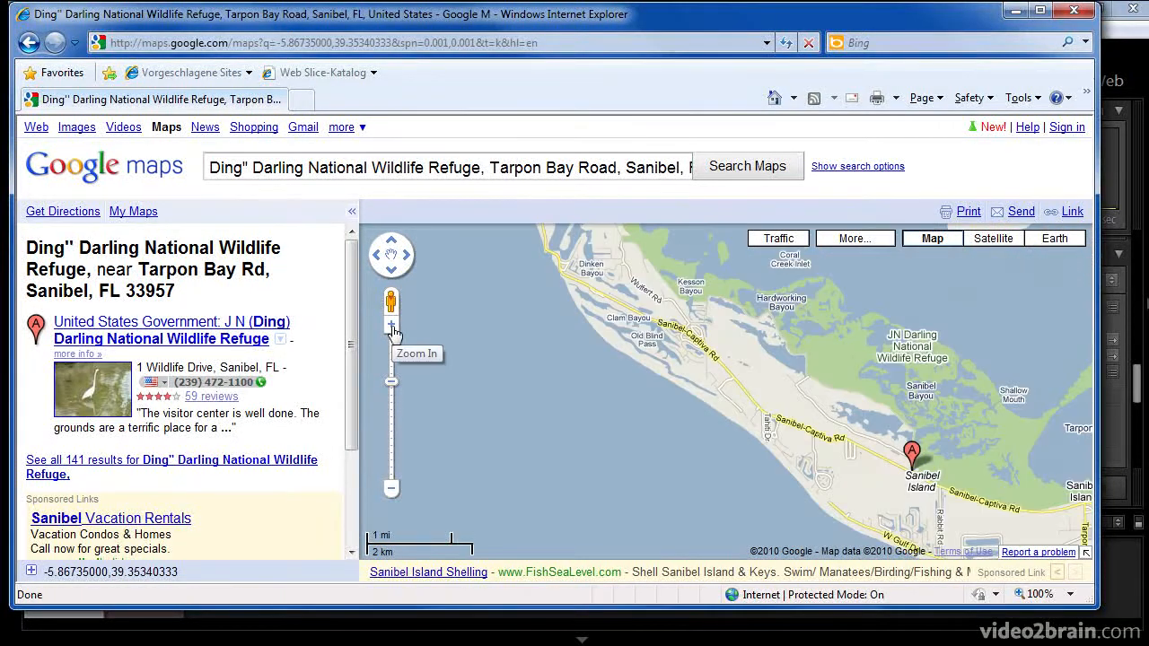
pyautogui.click(391, 323)
pyautogui.moveTo(1077, 474); pyautogui.dragTo(782, 433)
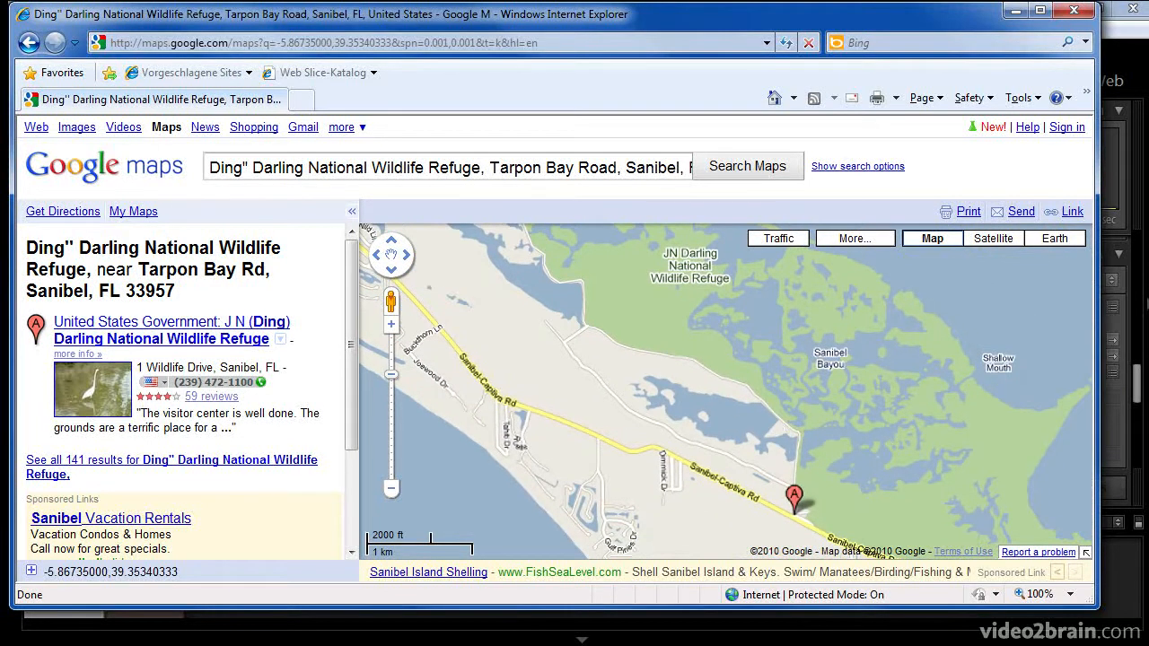
pyautogui.moveTo(886, 445); pyautogui.dragTo(820, 475)
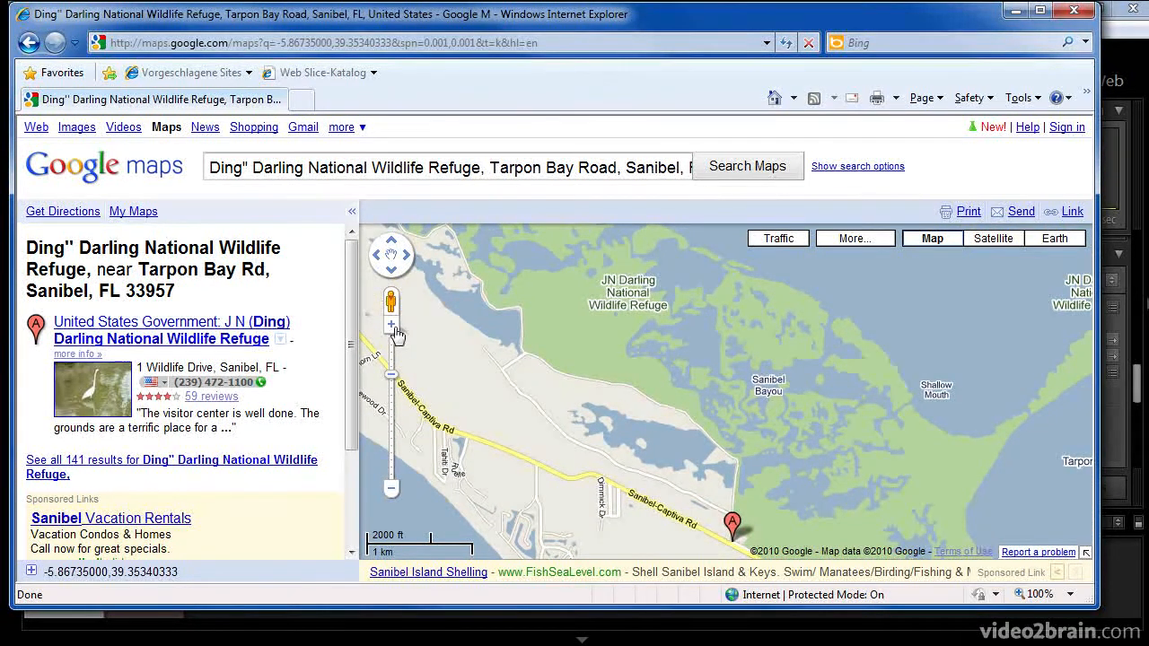
pyautogui.click(391, 324)
pyautogui.moveTo(584, 388); pyautogui.dragTo(548, 280)
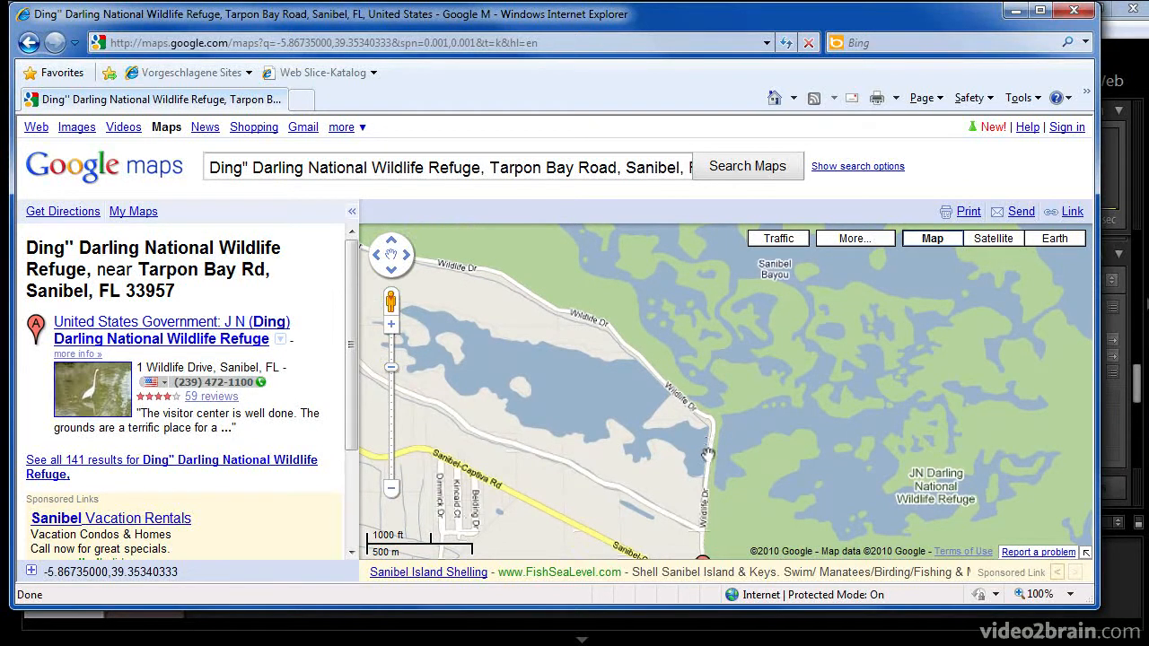
pyautogui.rightClick(708, 452)
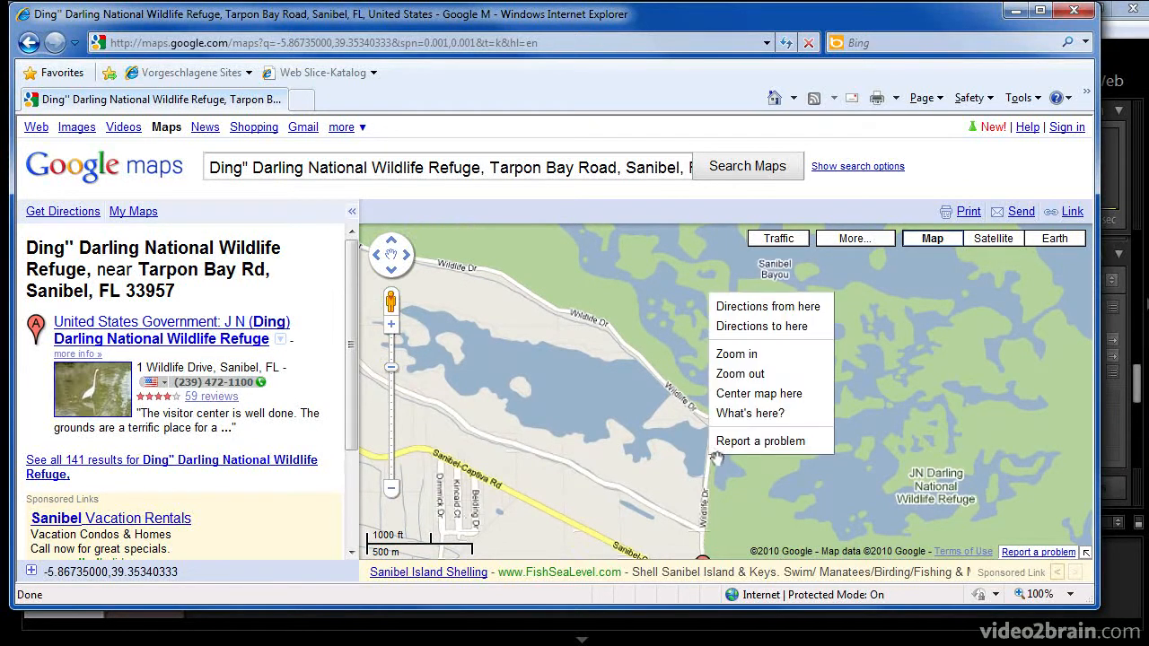
pyautogui.click(745, 413)
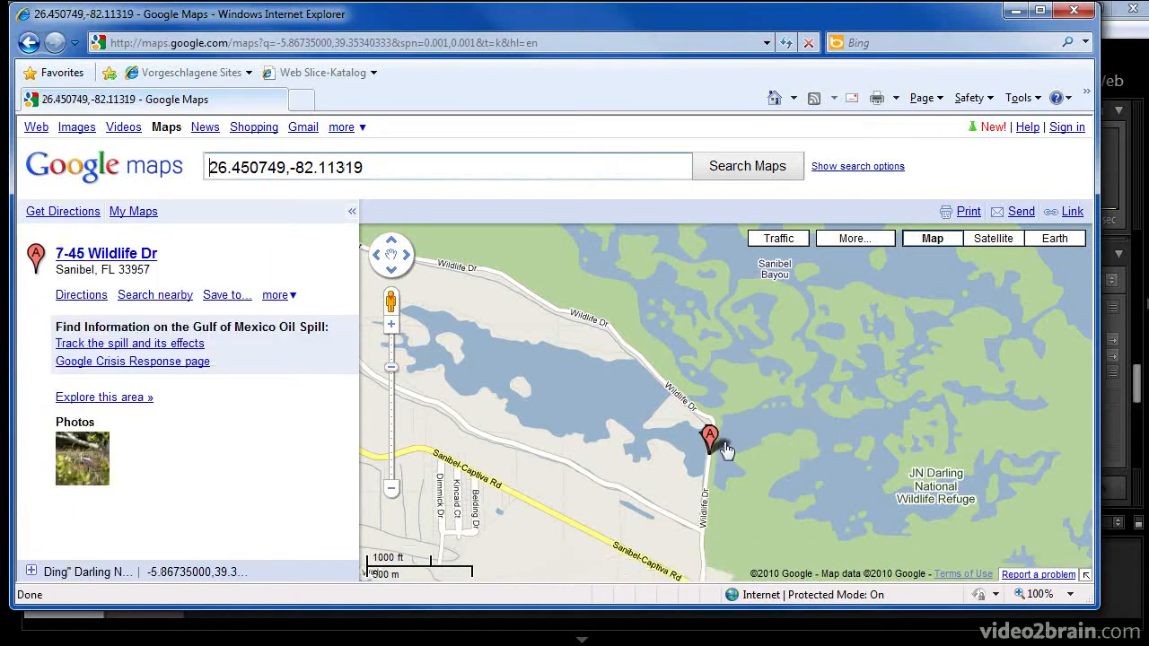
# Copy the complete coordinates 26.450749,-82.11319 from the map search text.
pyautogui.click(210, 166)
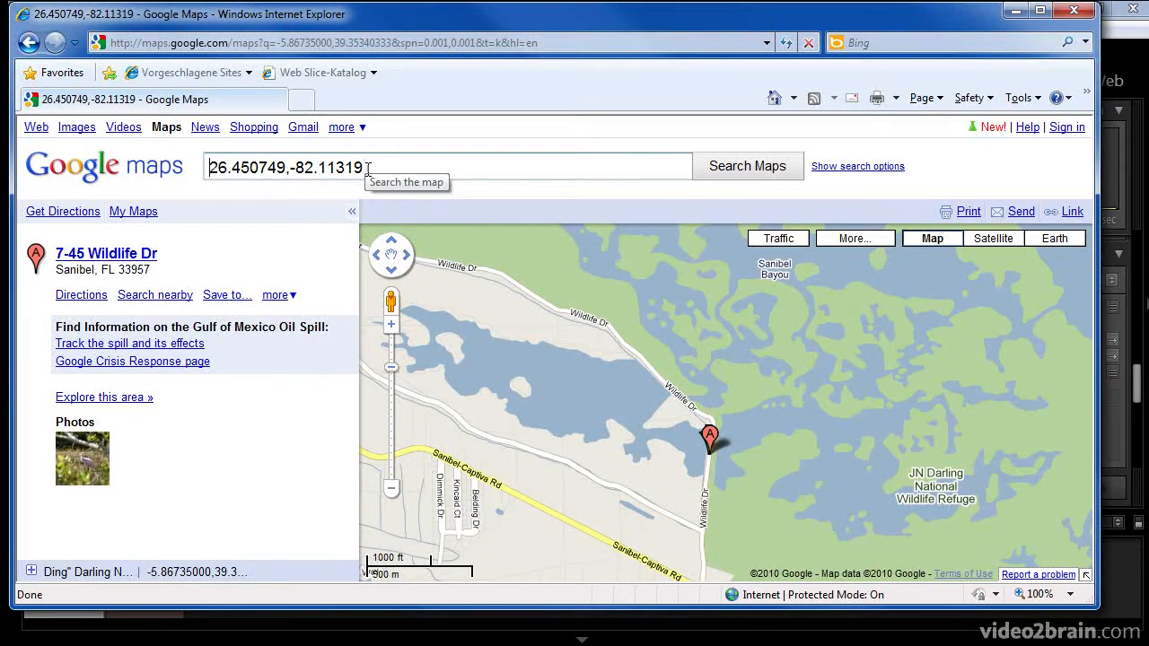
pyautogui.moveTo(368, 169); pyautogui.dragTo(208, 174)
pyautogui.hotkey('ctrl', 'c')
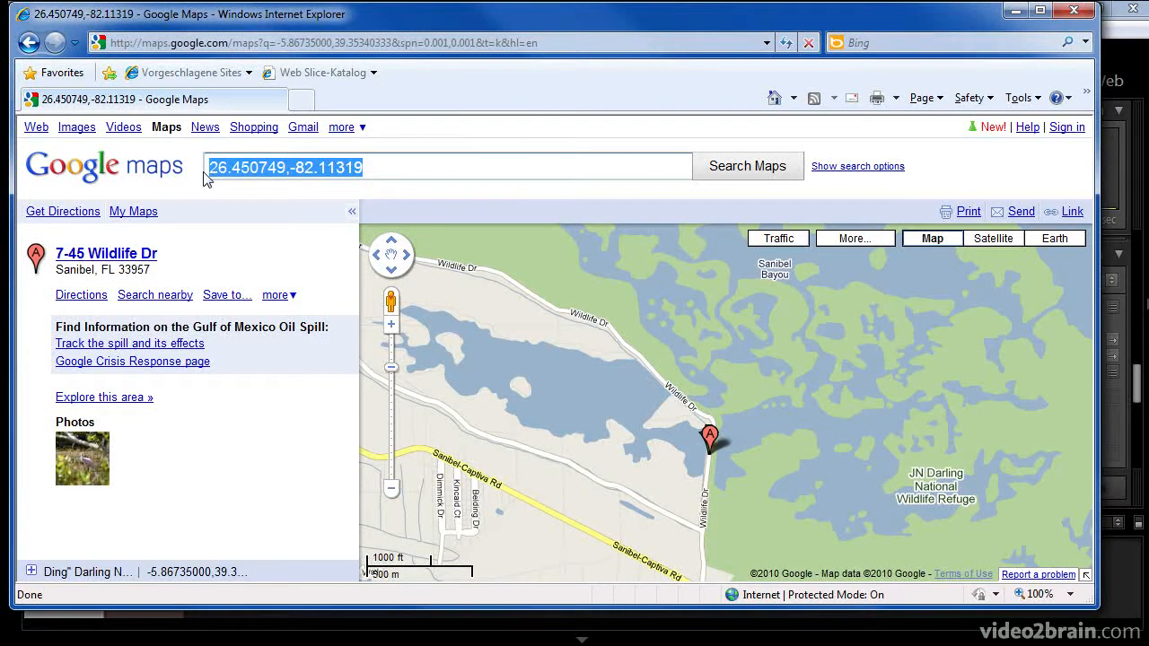
# Switch to Lightroom and enter 26.450749,-82.11319 as the selected pelican photo's static location in the Geoencode plug-in.
pyautogui.hotkey('alt', 'Tab')
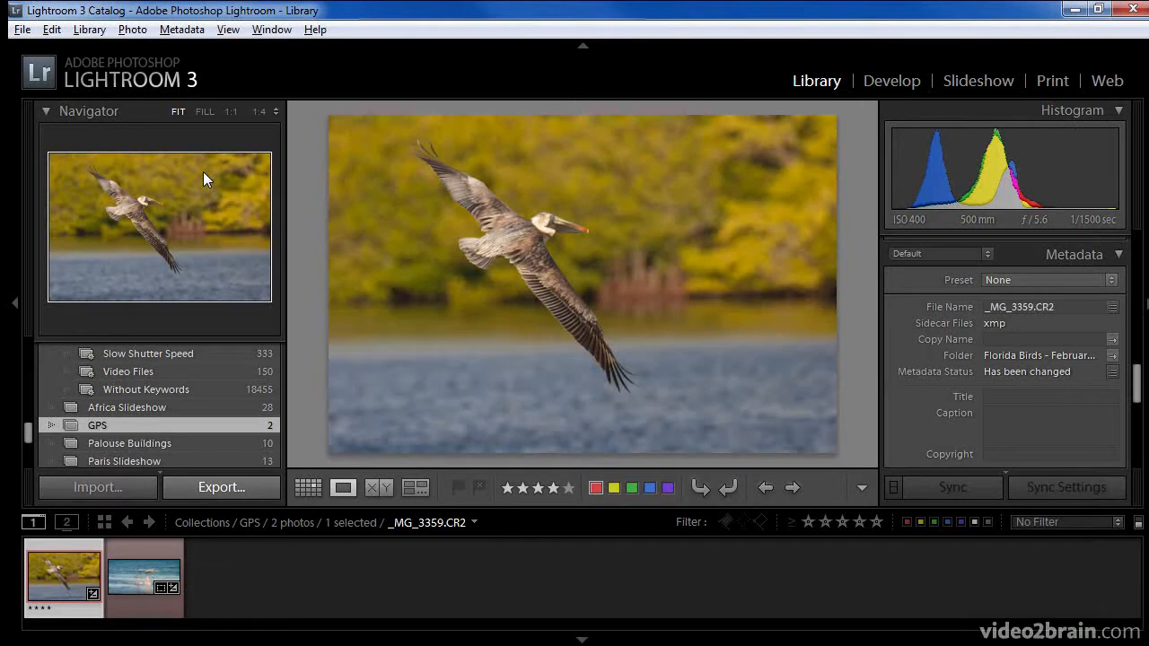
pyautogui.click(21, 32)
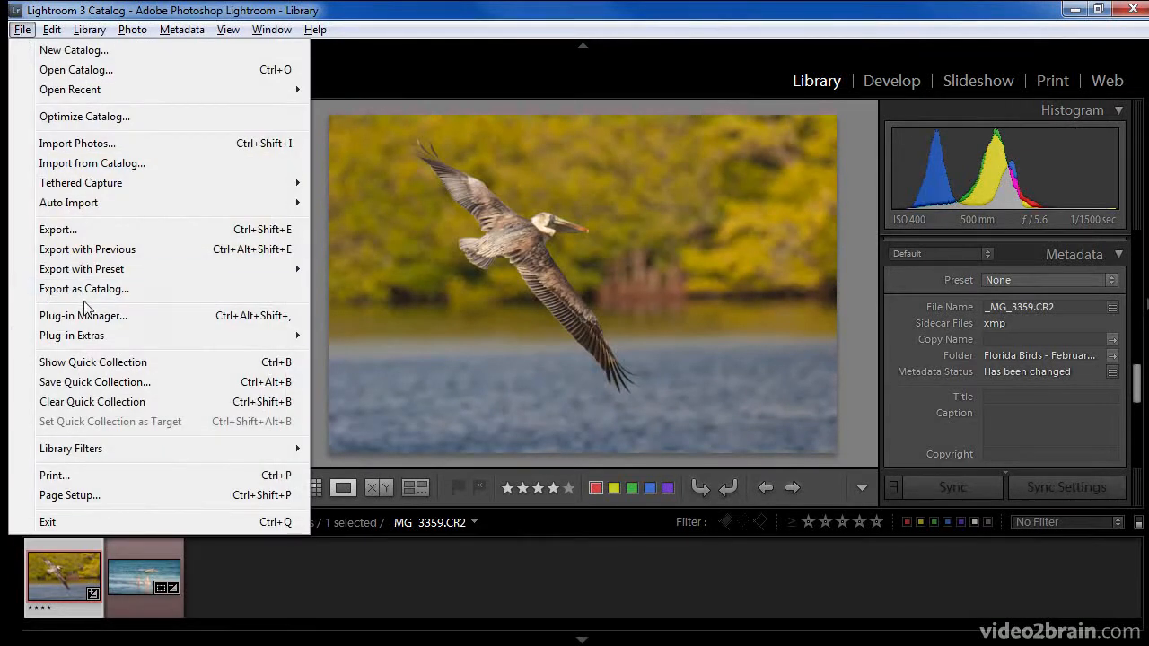
pyautogui.moveTo(99, 336)
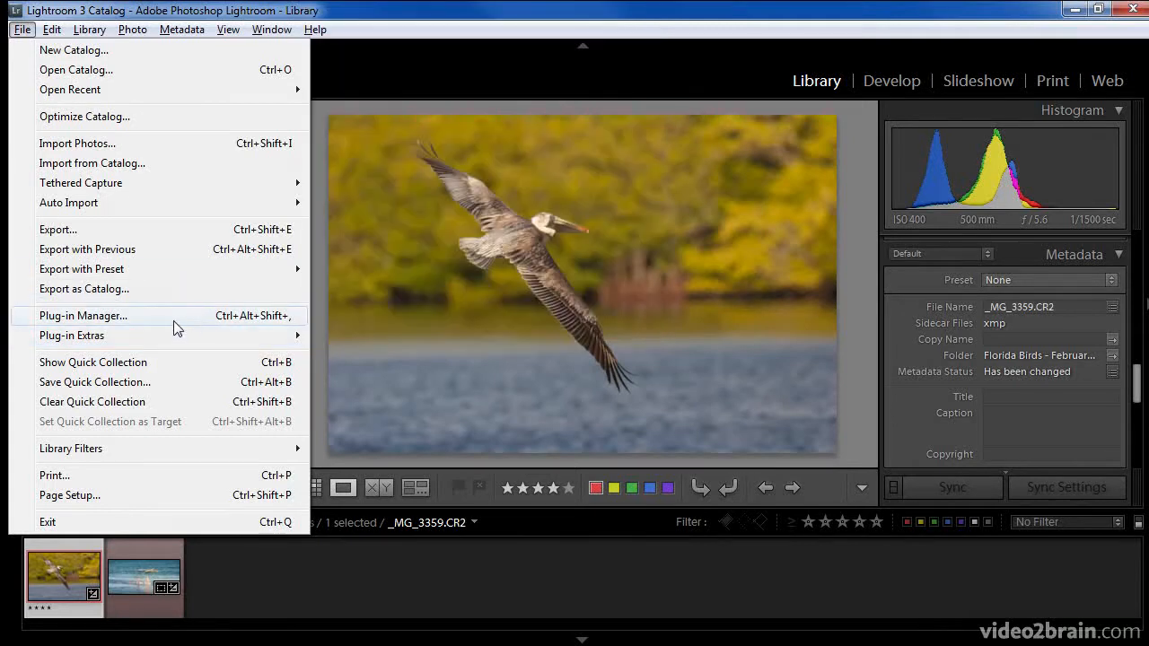
pyautogui.moveTo(178, 332)
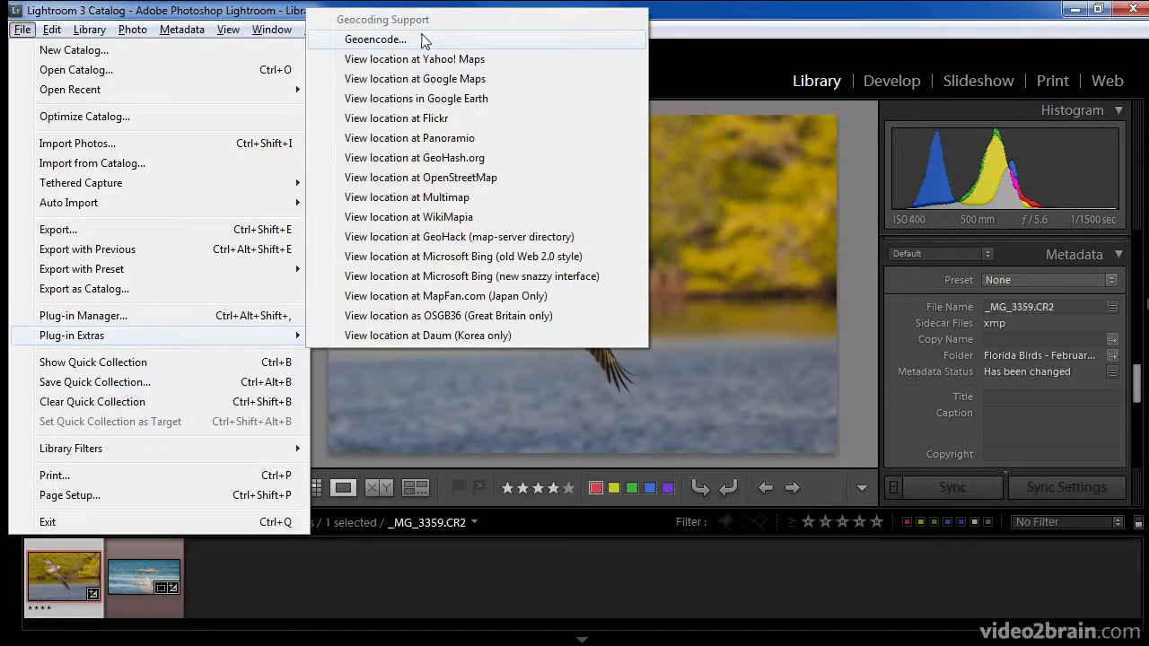
pyautogui.click(424, 42)
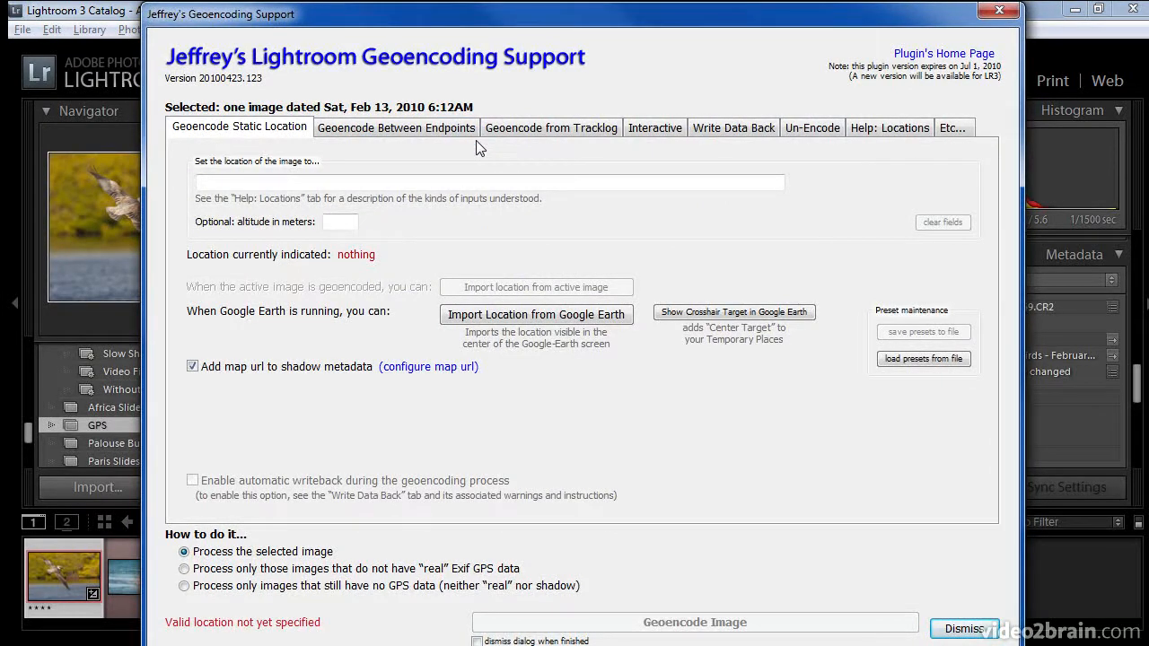
pyautogui.click(455, 182)
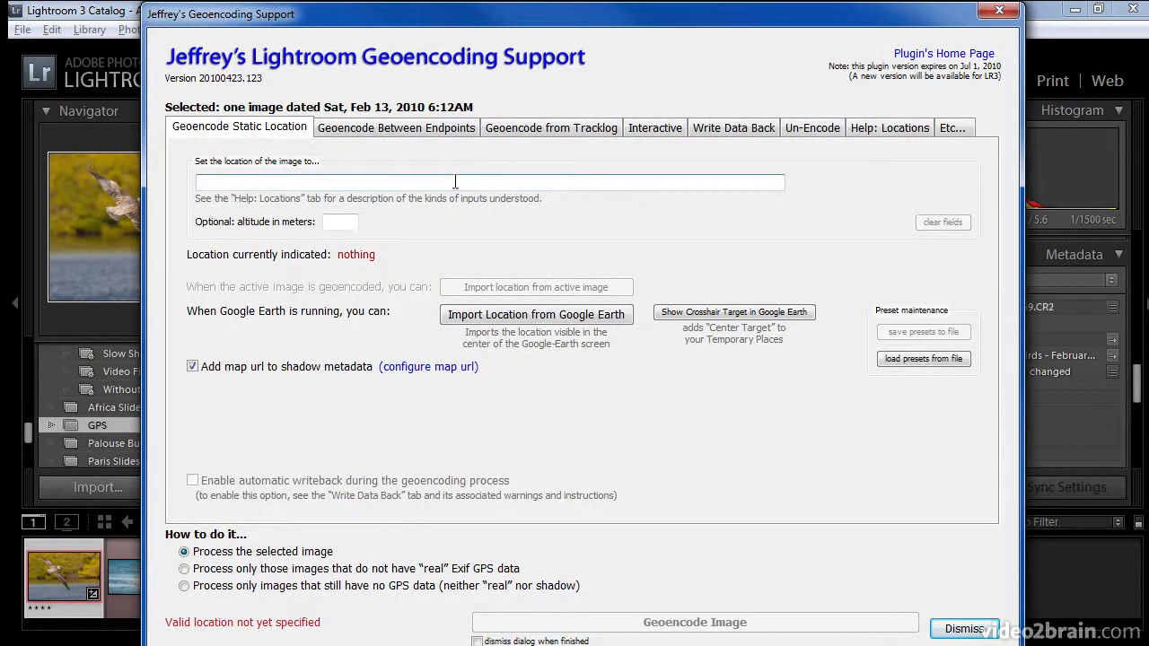
pyautogui.hotkey('ctrl', 'v')
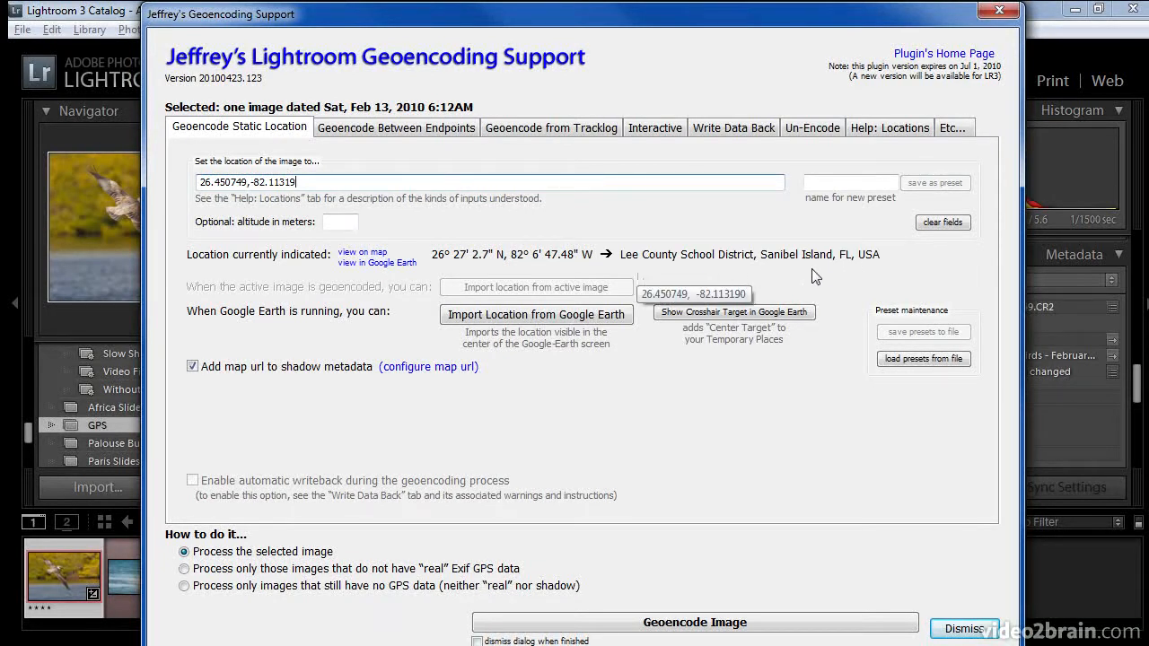
# Geoencode the selected pelican photo with the entered location and dismiss the geoencoding dialog.
pyautogui.click(750, 624)
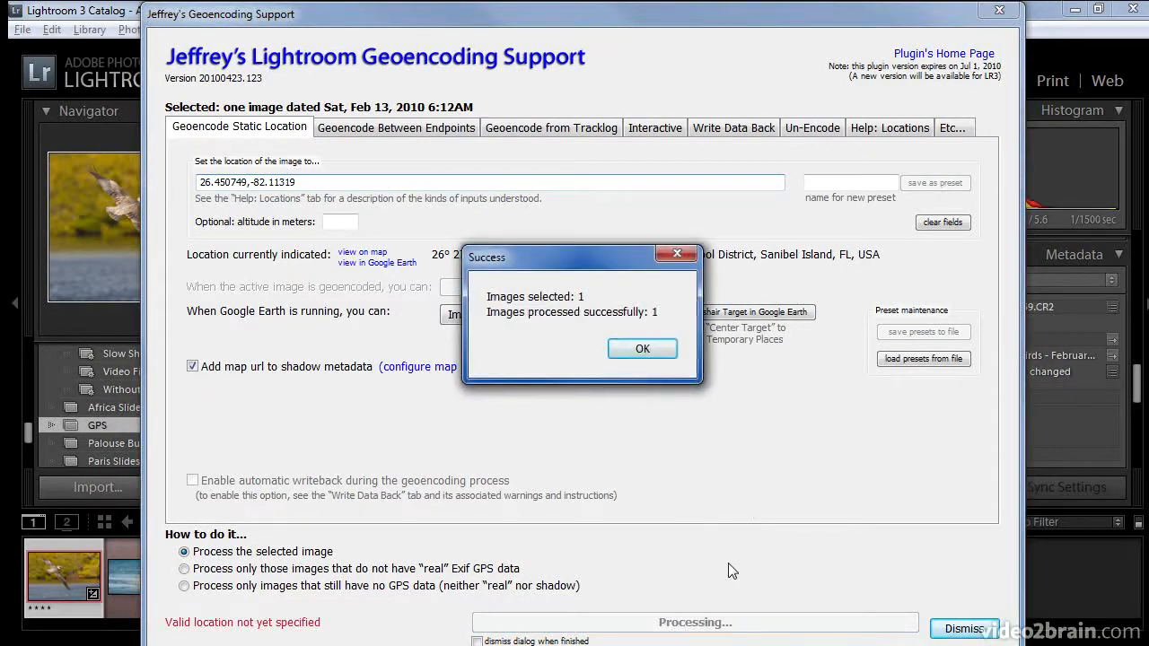
pyautogui.click(642, 349)
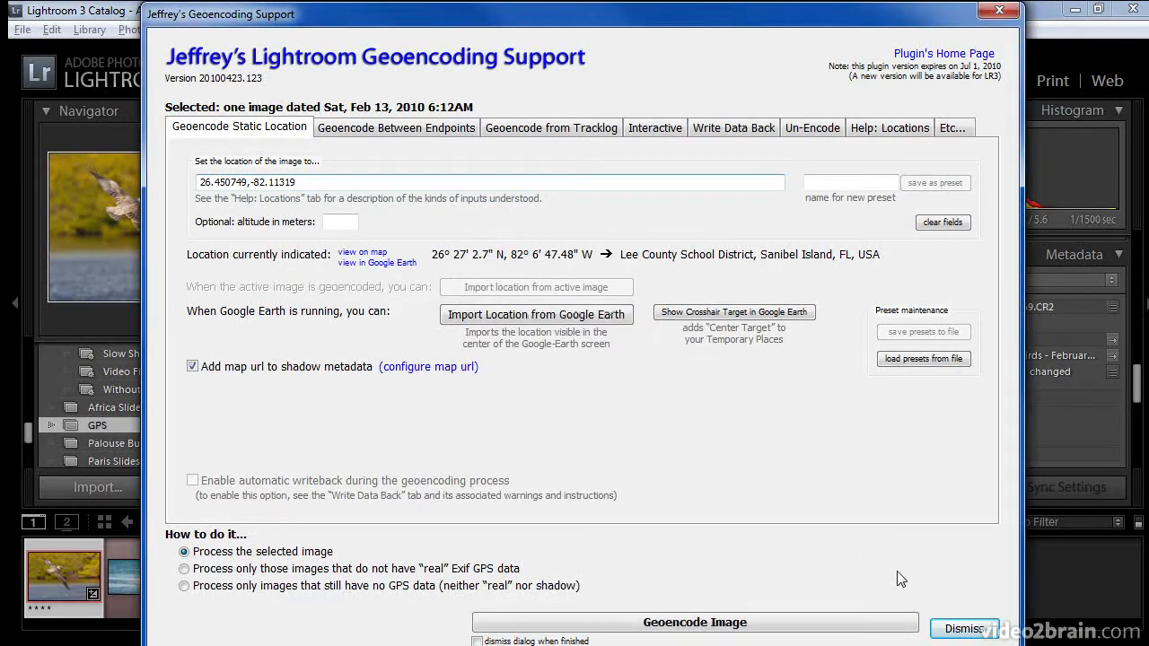
pyautogui.click(956, 628)
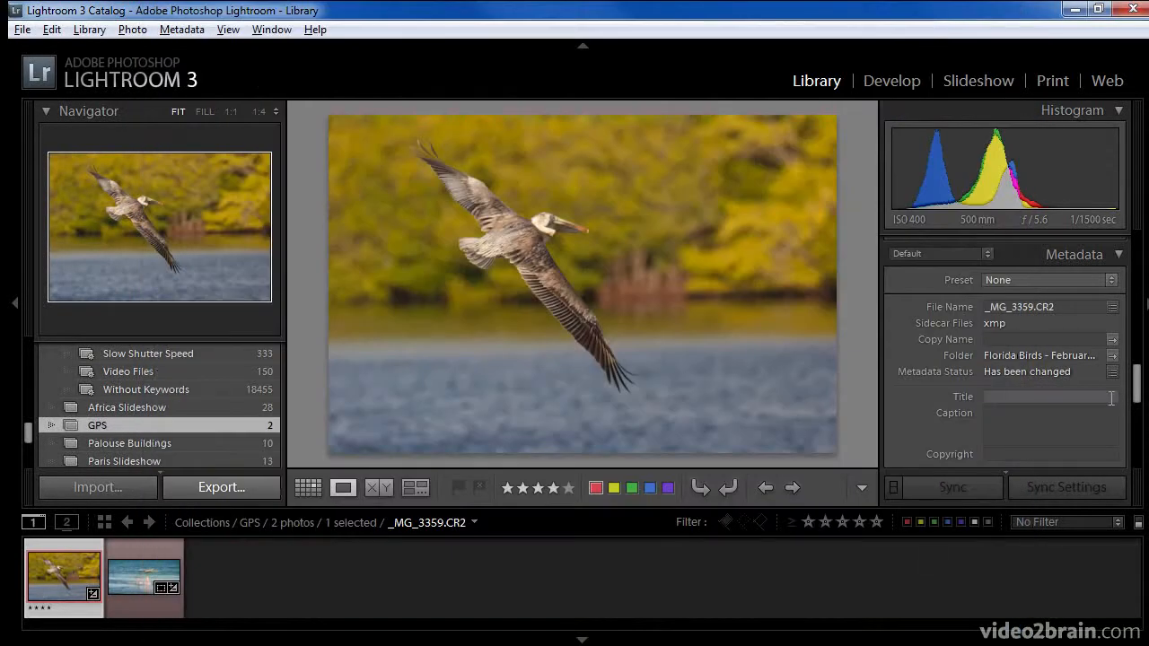
# Switch the photo's metadata display from the default set to the Geoencoding set.
pyautogui.click(986, 255)
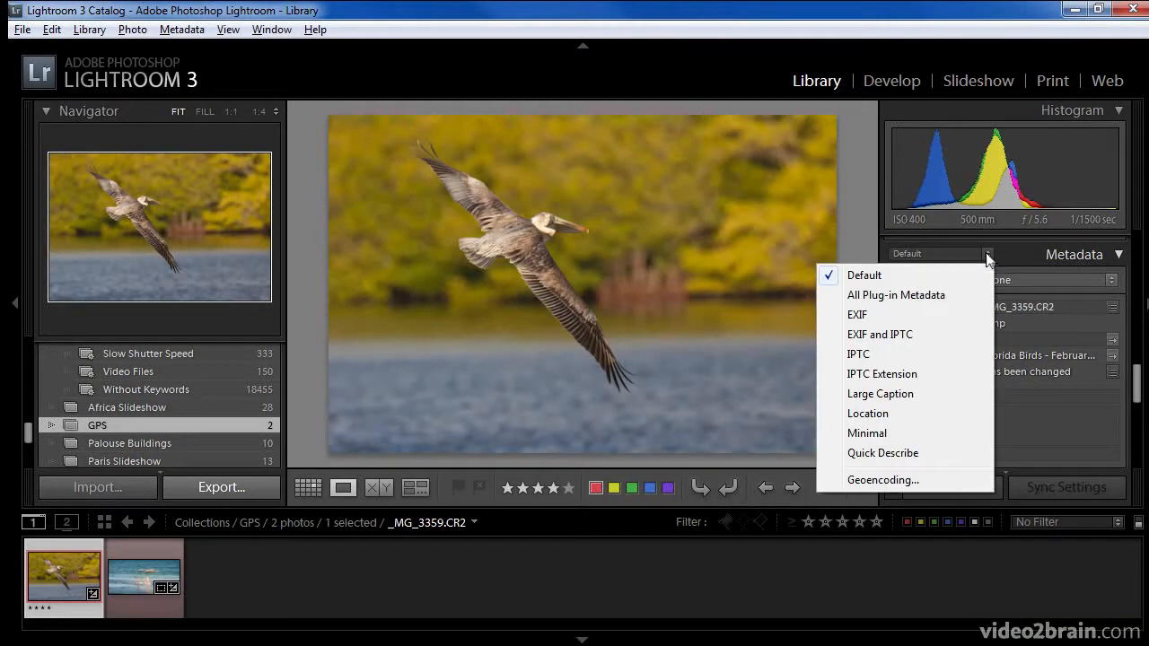
pyautogui.click(944, 479)
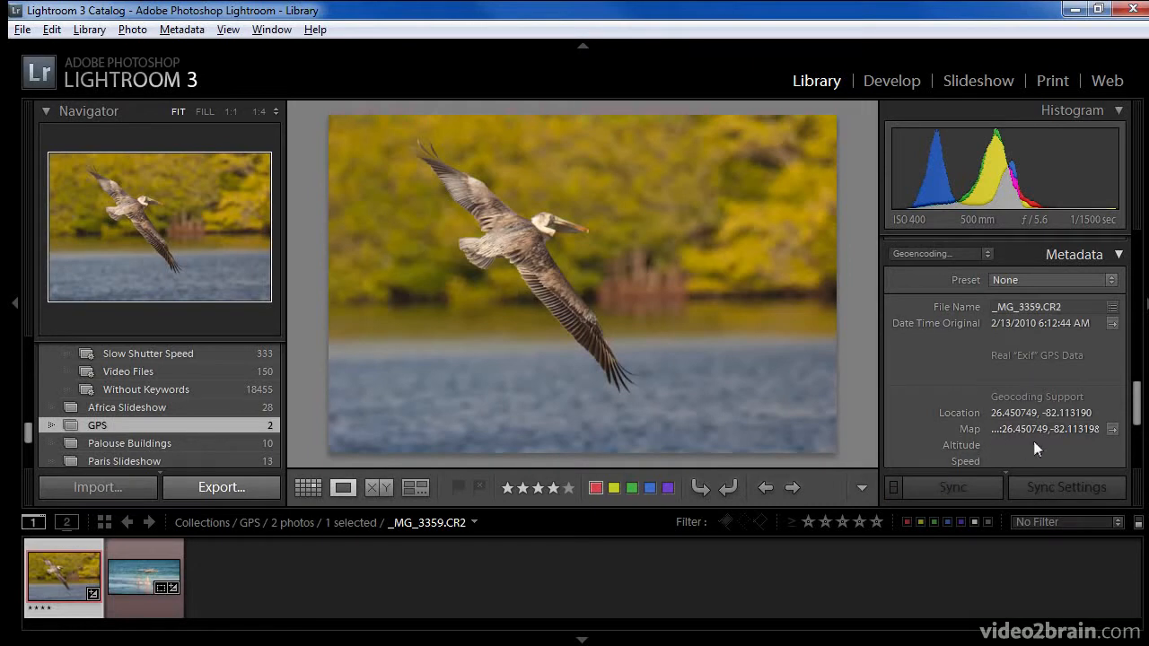
# Open the pelican photo's stored map location in Google Maps and view it as satellite imagery and in Earth view.
pyautogui.click(1111, 430)
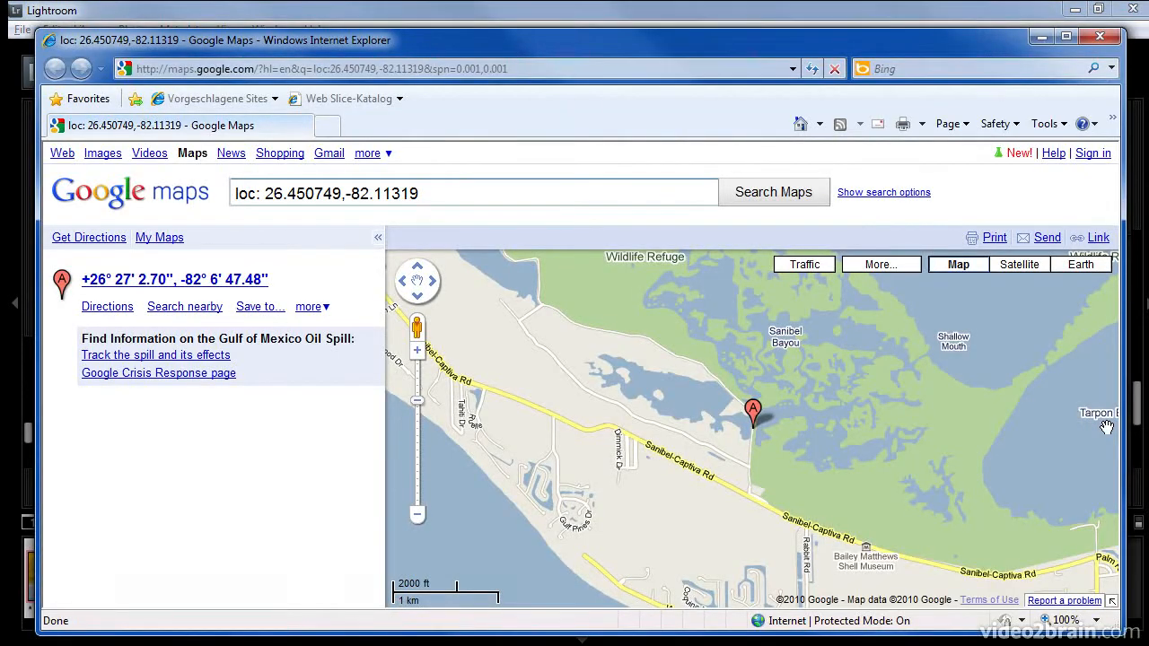
pyautogui.click(1013, 267)
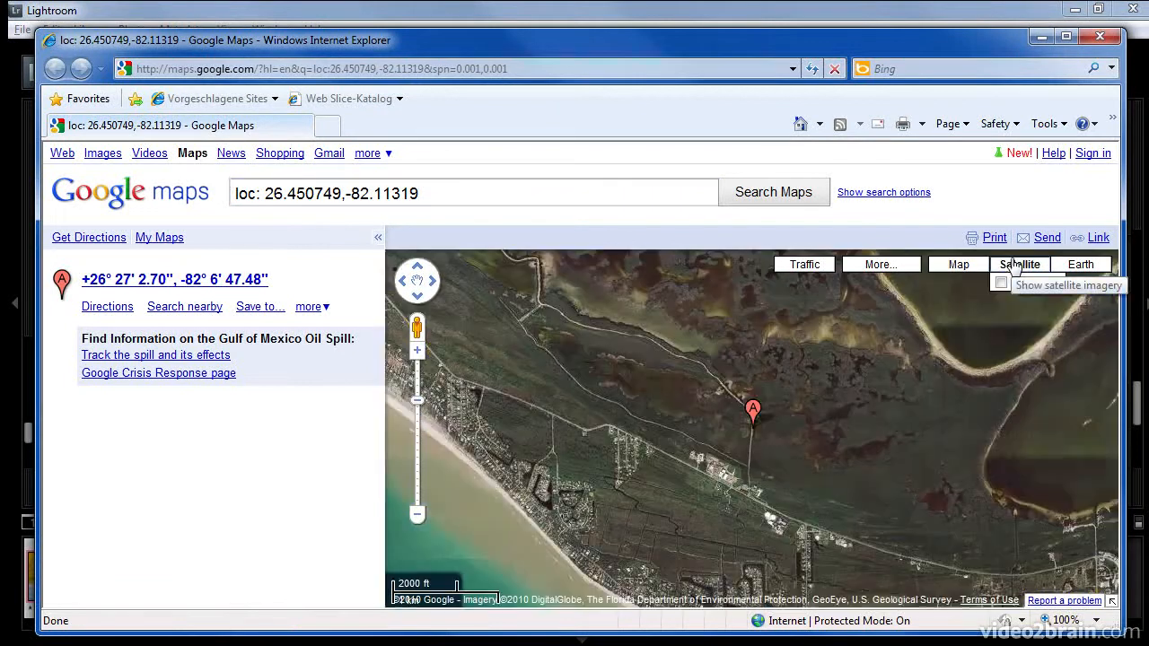
pyautogui.click(1081, 266)
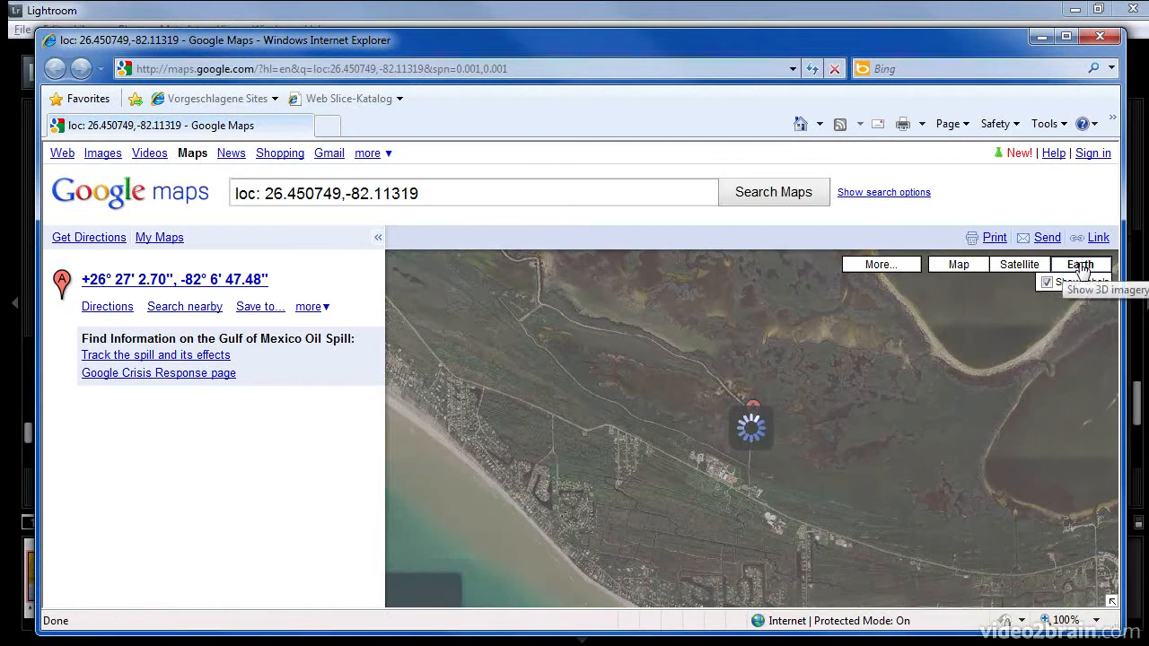